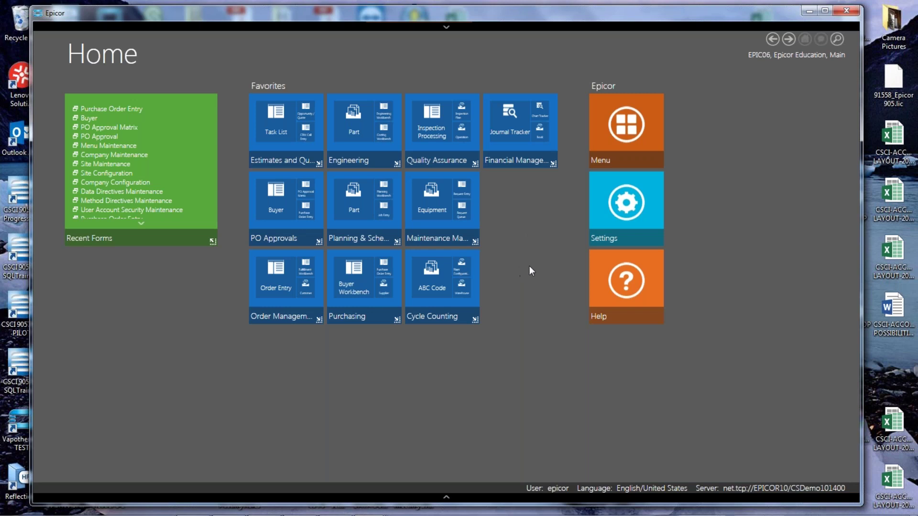
{"action": "left_click", "coordinate": [627, 139]}
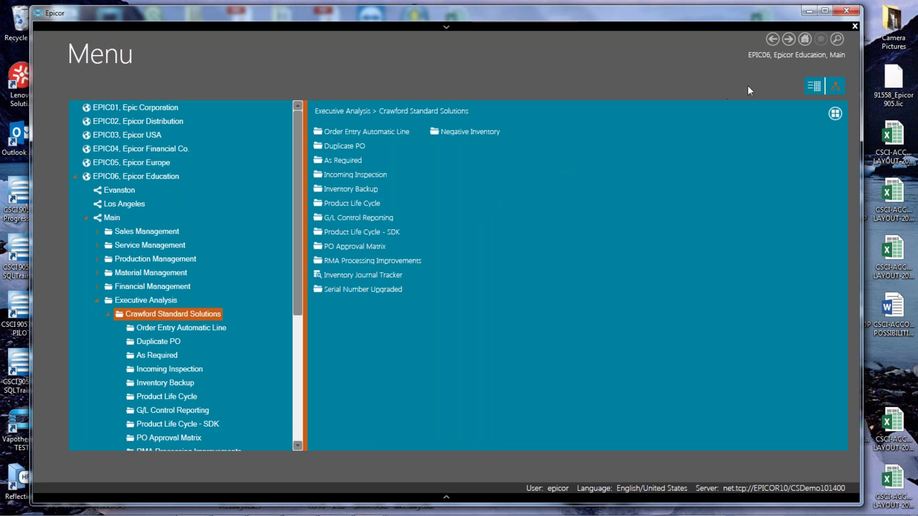
{"action": "left_click", "coordinate": [805, 39]}
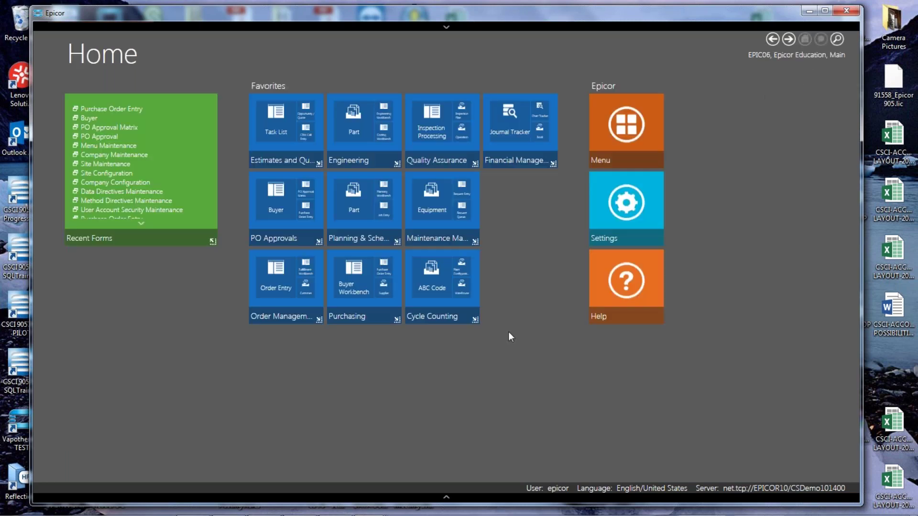
{"action": "left_click", "coordinate": [307, 192]}
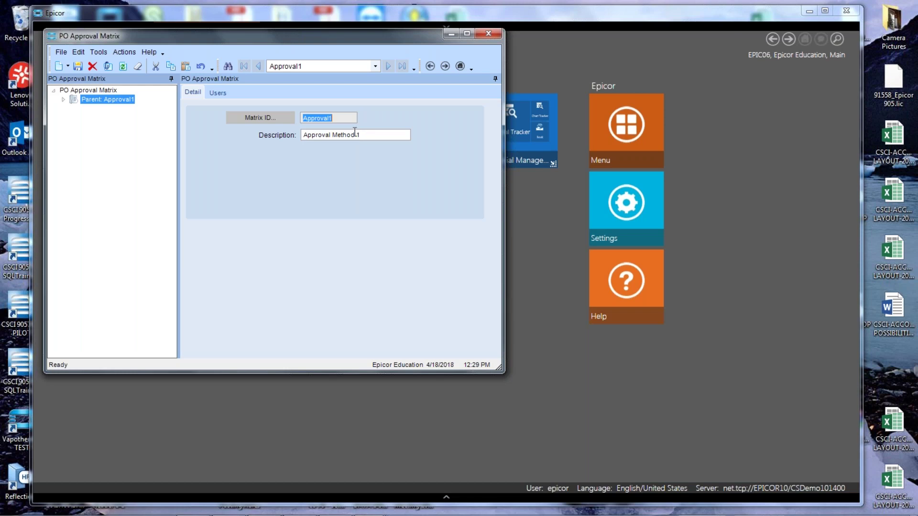
Review Approval1's approvers in the Users List view, then return to Detail showing level 1's 5000.00 limit.
{"action": "left_click", "coordinate": [218, 92]}
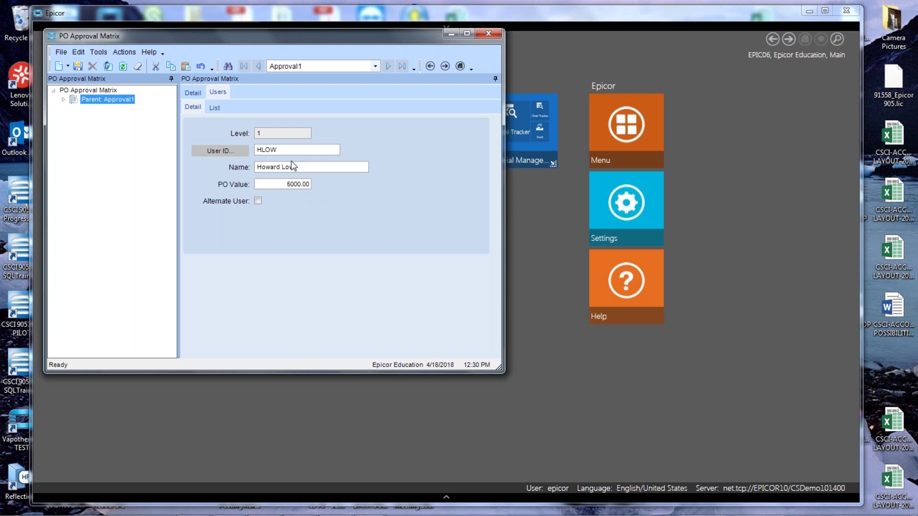
{"action": "left_click", "coordinate": [217, 107]}
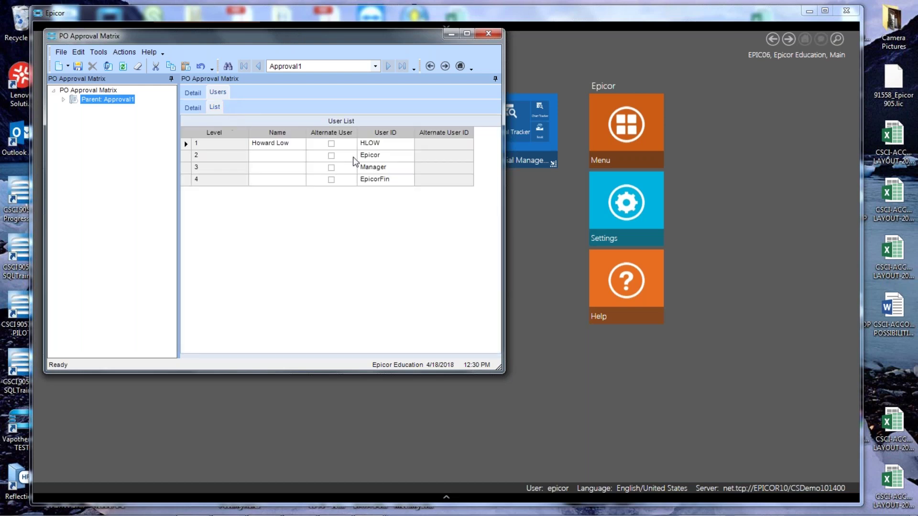
{"action": "left_click", "coordinate": [184, 107]}
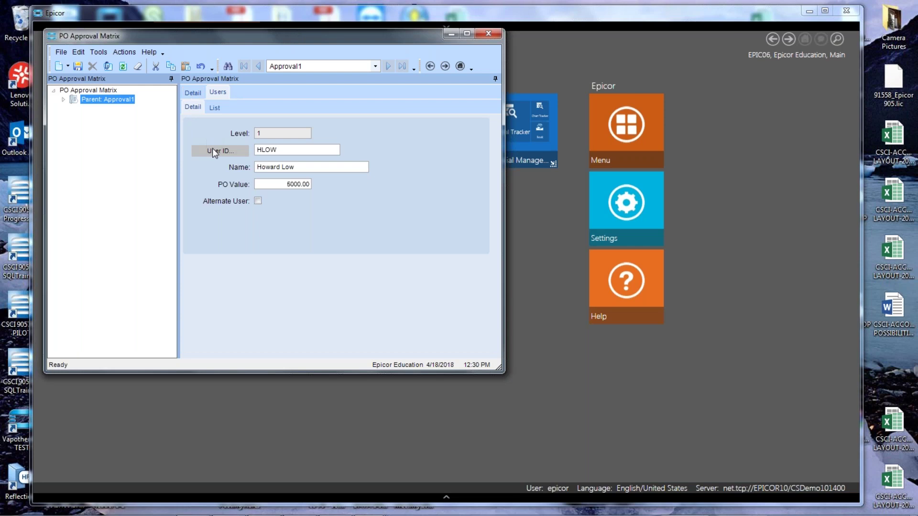
Discard the accidentally added empty fifth approval level of Approval1.
{"action": "left_click", "coordinate": [68, 65]}
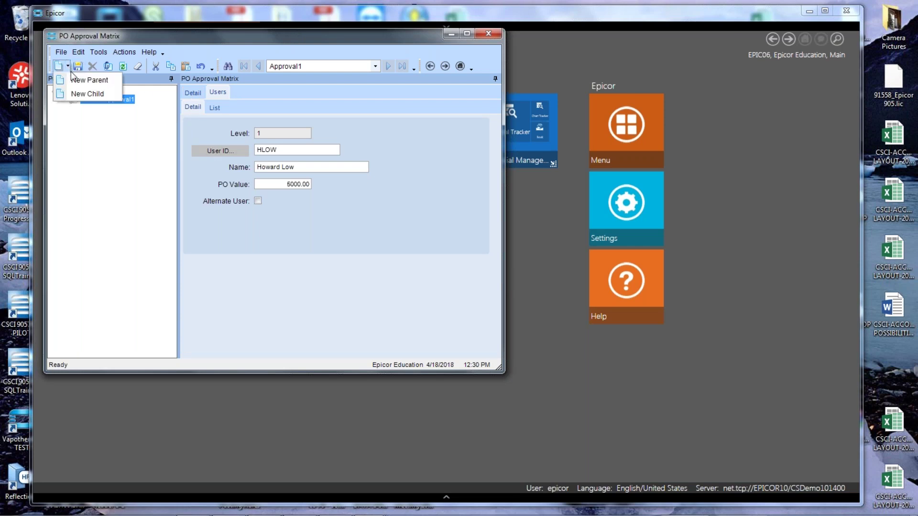
{"action": "left_click", "coordinate": [84, 95]}
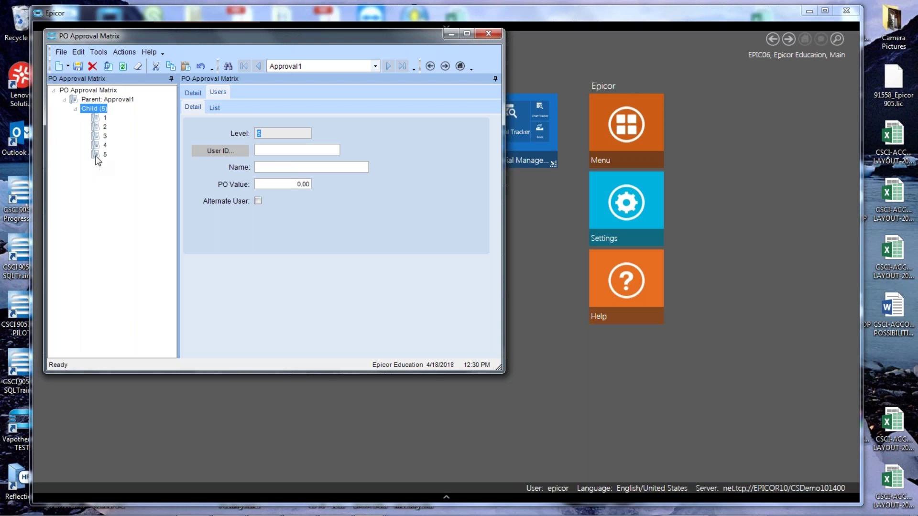
{"action": "left_click", "coordinate": [100, 127]}
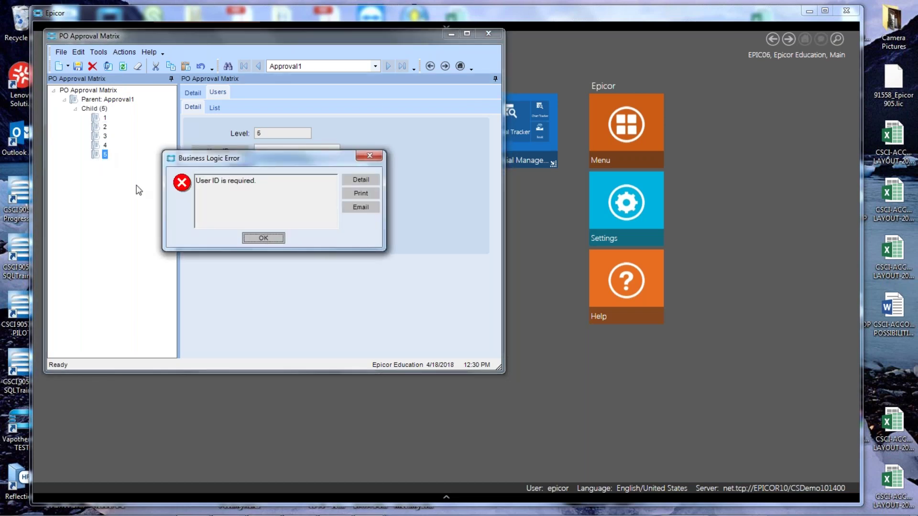
{"action": "left_click", "coordinate": [263, 238]}
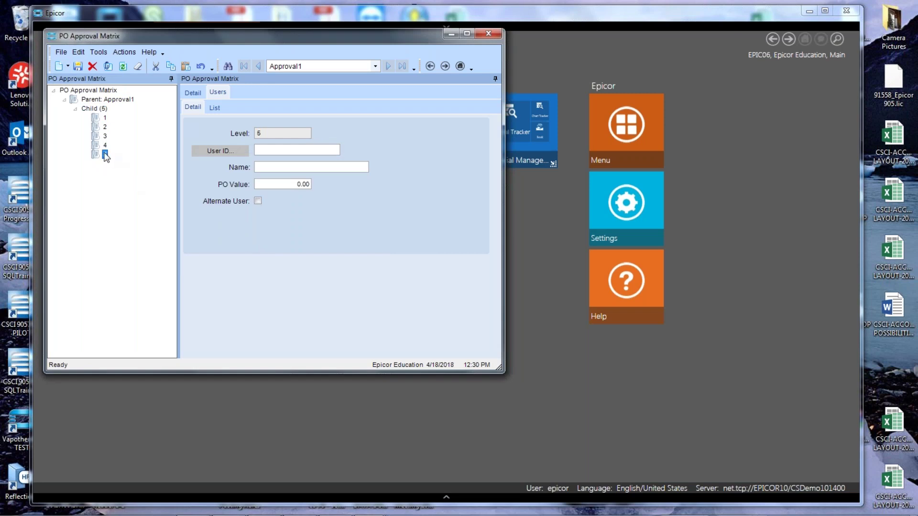
{"action": "left_click", "coordinate": [92, 66]}
{"action": "key", "text": "Up"}
{"action": "key", "text": "Up"}
Assign Epicor System Admin as the level 2 approver with its 25000.00 limit.
{"action": "left_click", "coordinate": [219, 150]}
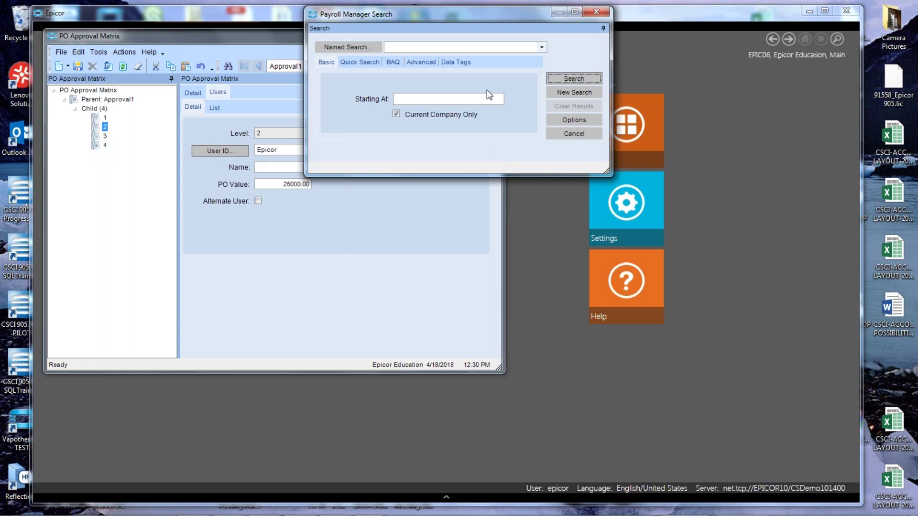
{"action": "left_click", "coordinate": [562, 78]}
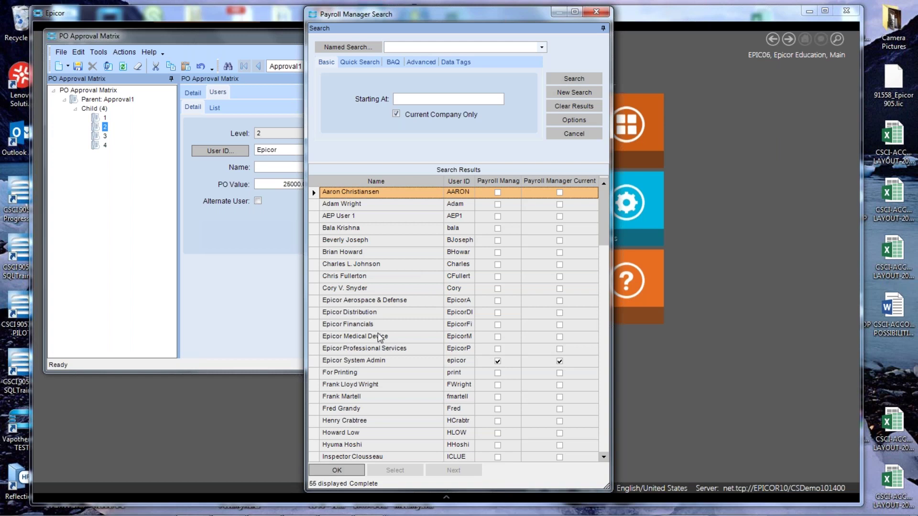
{"action": "double_click", "coordinate": [363, 362]}
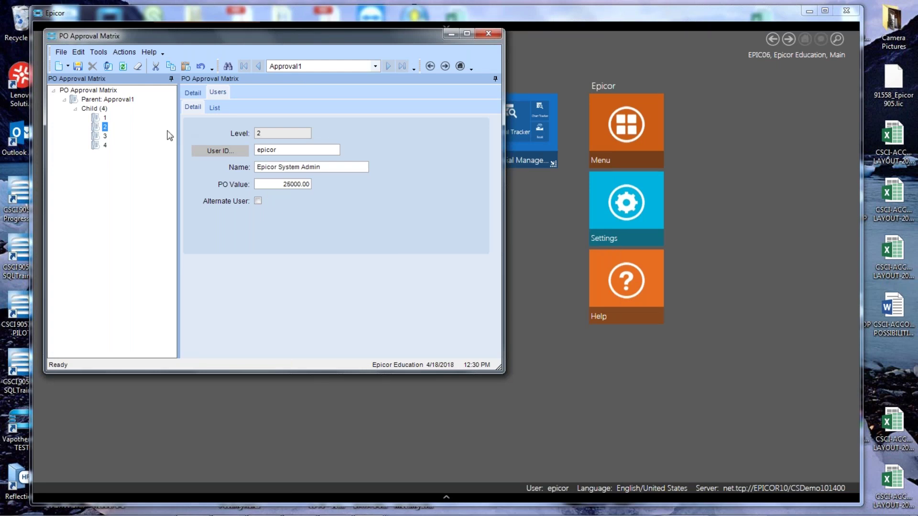
Assign System Manager as Approval1's level 3 approver, keeping the 500000.00 limit.
{"action": "left_click", "coordinate": [103, 136]}
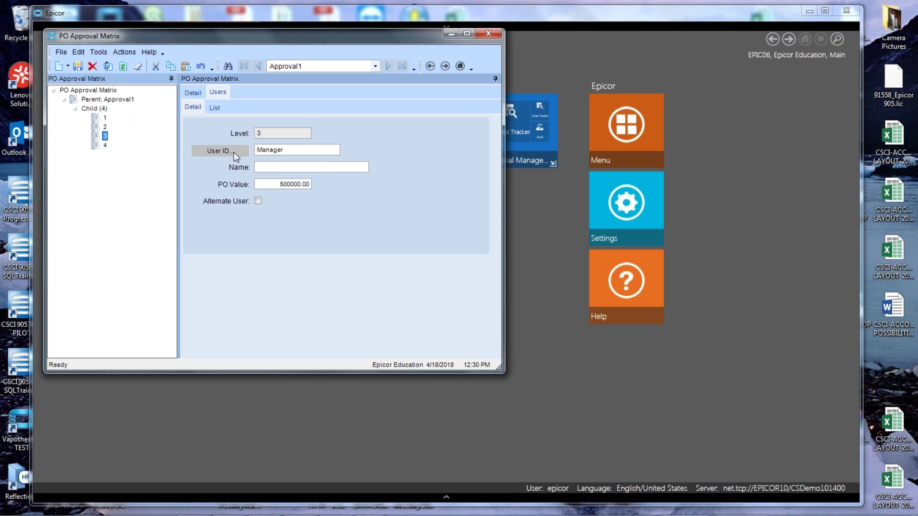
{"action": "left_click", "coordinate": [219, 151]}
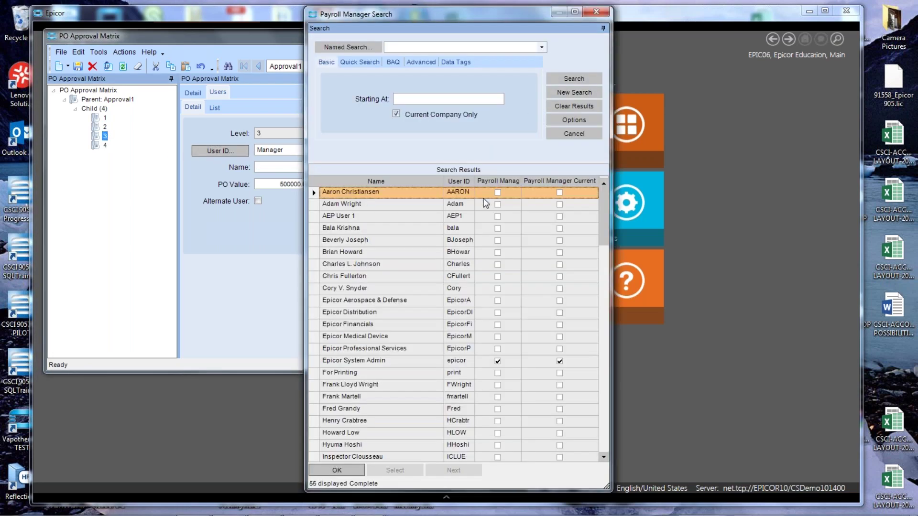
{"action": "scroll", "coordinate": [466, 325], "scroll_direction": "down", "scroll_amount": 5}
{"action": "scroll", "coordinate": [465, 324], "scroll_direction": "down", "scroll_amount": 4}
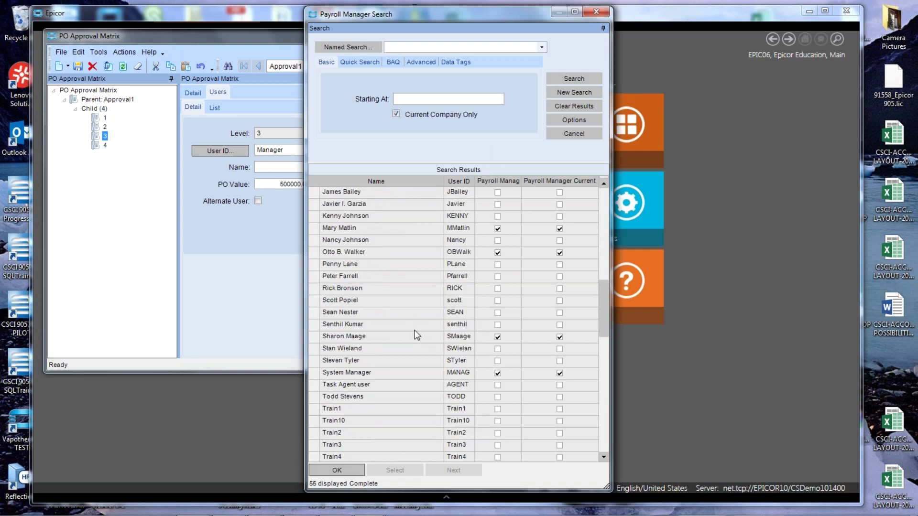
{"action": "left_click", "coordinate": [384, 373]}
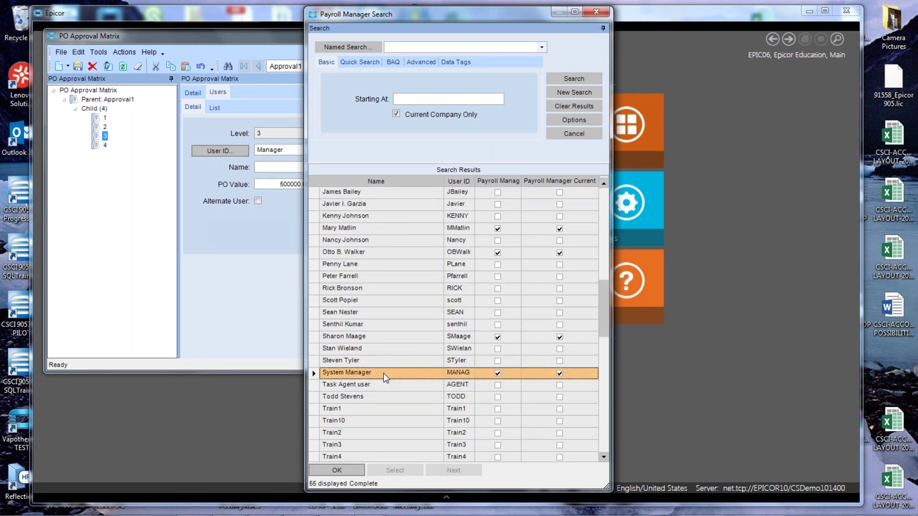
{"action": "double_click", "coordinate": [384, 373]}
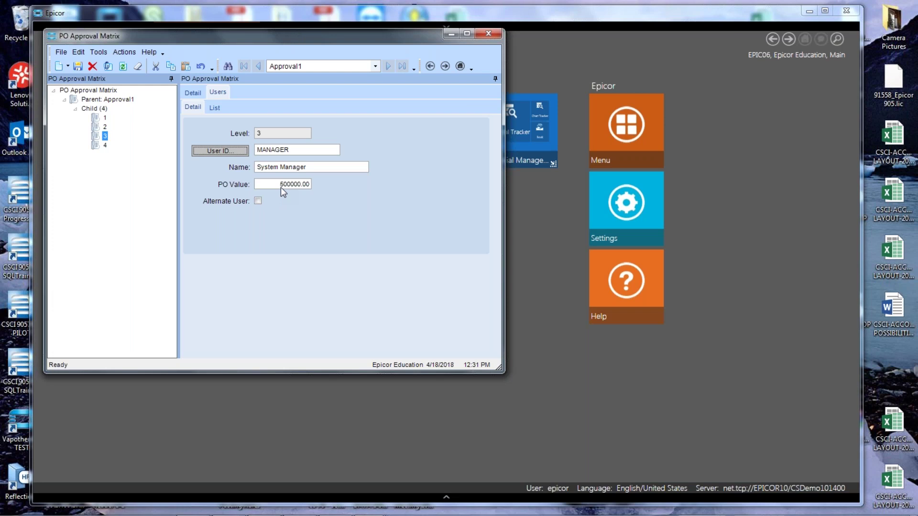
Assign Epicor Financials to level 4, save the matrix, and list all four approvers.
{"action": "left_click", "coordinate": [105, 145]}
{"action": "left_click", "coordinate": [219, 151]}
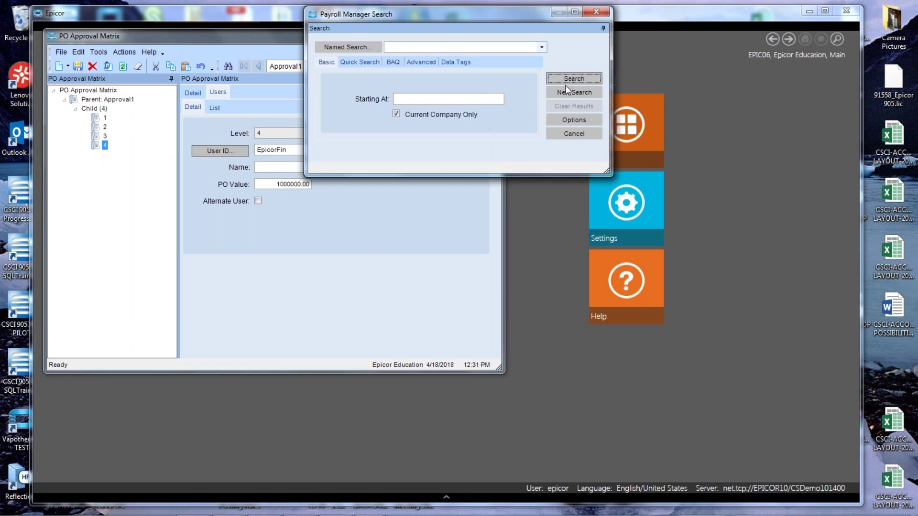
{"action": "left_click", "coordinate": [572, 79]}
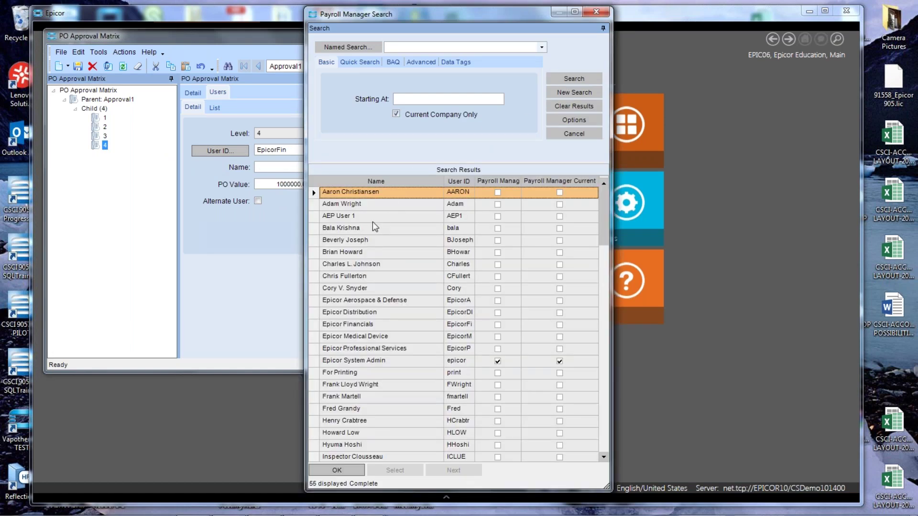
{"action": "double_click", "coordinate": [386, 325]}
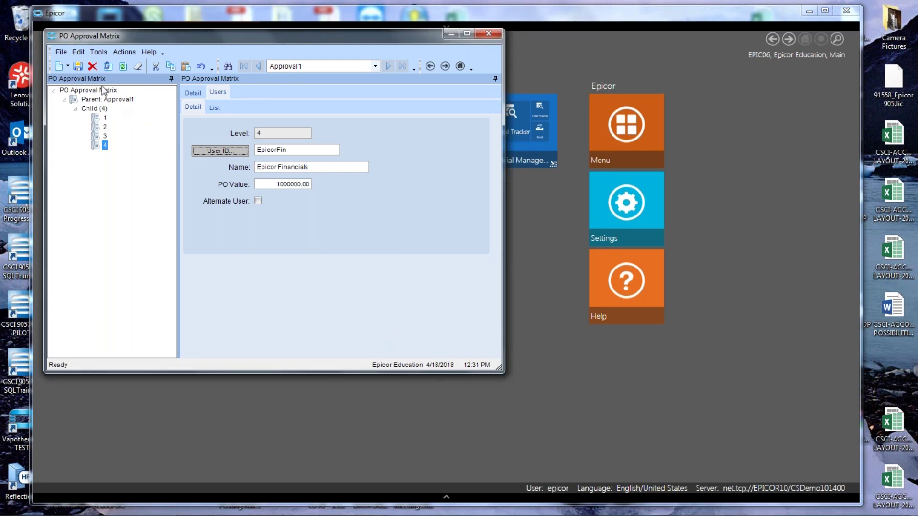
{"action": "left_click", "coordinate": [78, 66]}
{"action": "left_click", "coordinate": [215, 109]}
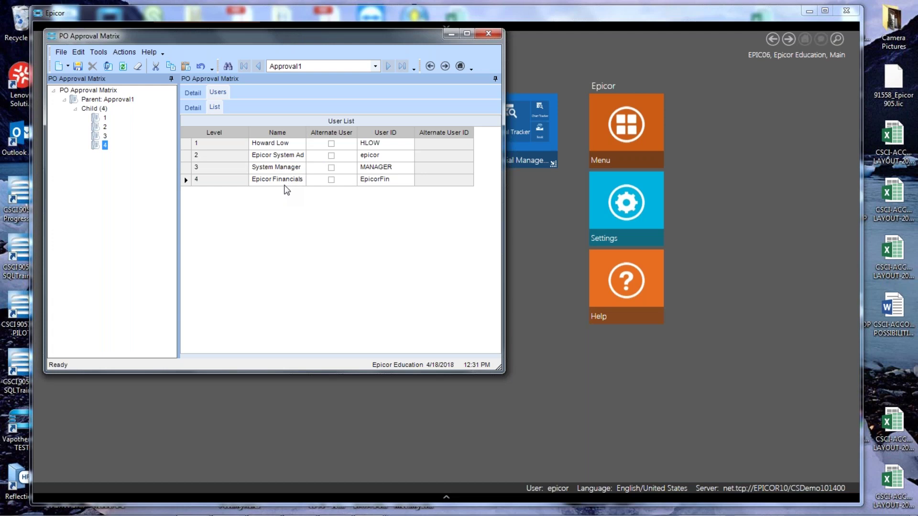
Caption the user list grid's Number01 column 'Beginning Limit' through form personalization.
{"action": "left_click", "coordinate": [189, 108]}
{"action": "left_click", "coordinate": [216, 107]}
{"action": "left_click", "coordinate": [290, 268]}
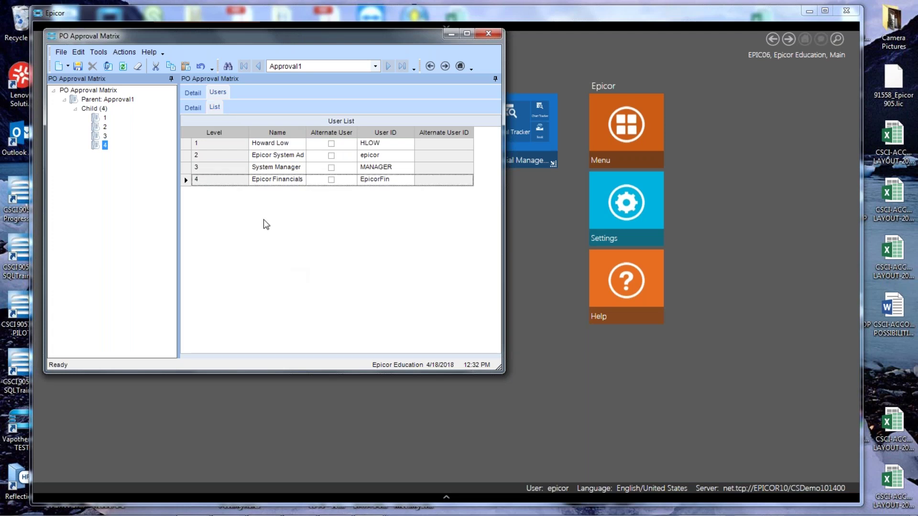
{"action": "left_click", "coordinate": [98, 58]}
{"action": "left_click", "coordinate": [121, 148]}
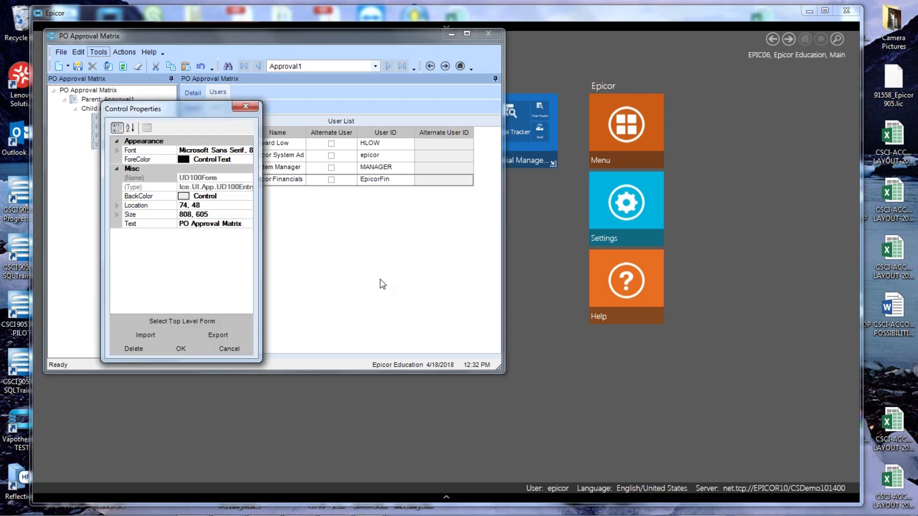
{"action": "left_click", "coordinate": [313, 200]}
{"action": "left_click", "coordinate": [248, 214]}
{"action": "scroll", "coordinate": [253, 320], "scroll_direction": "down", "scroll_amount": 9}
{"action": "scroll", "coordinate": [245, 291], "scroll_direction": "up", "scroll_amount": 4}
{"action": "left_click", "coordinate": [169, 315]}
{"action": "type", "text": "Beginning Le"}
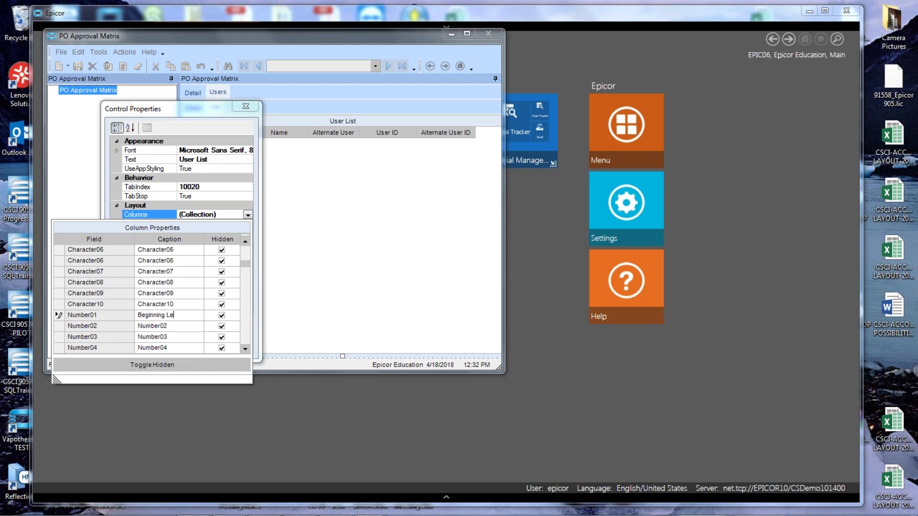
{"action": "key", "text": "BackSpace"}
{"action": "type", "text": "imit"}
{"action": "left_click", "coordinate": [236, 210]}
{"action": "left_click", "coordinate": [186, 344]}
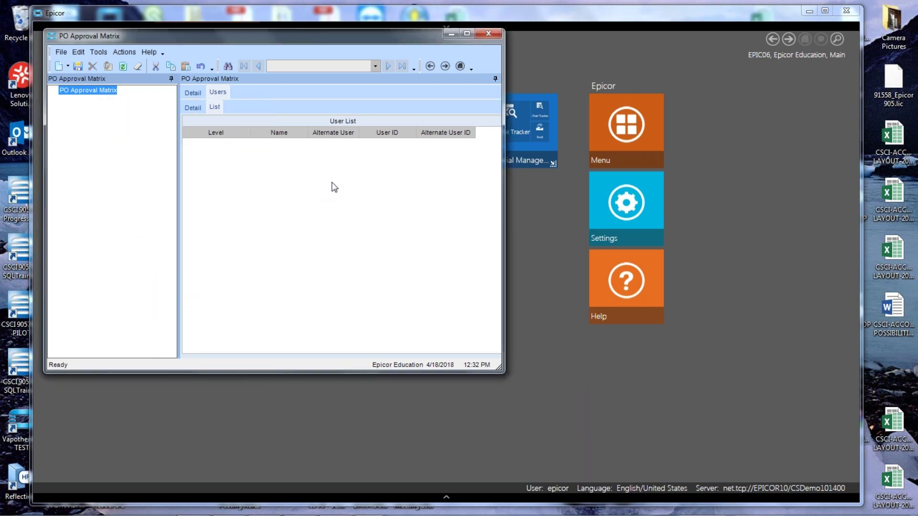
Unhide the Beginning Limit column in the grid's column settings, then return to Detail view.
{"action": "right_click", "coordinate": [281, 176]}
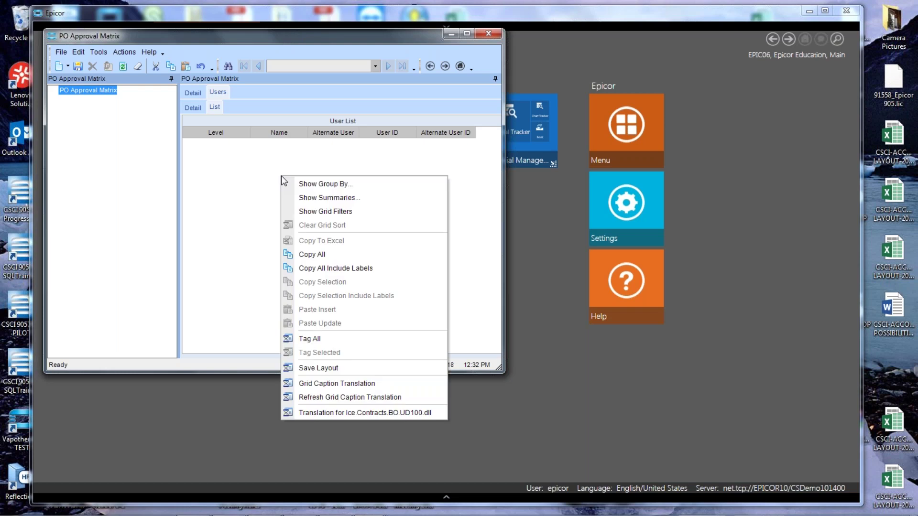
{"action": "key", "text": "Escape"}
{"action": "left_click", "coordinate": [98, 52]}
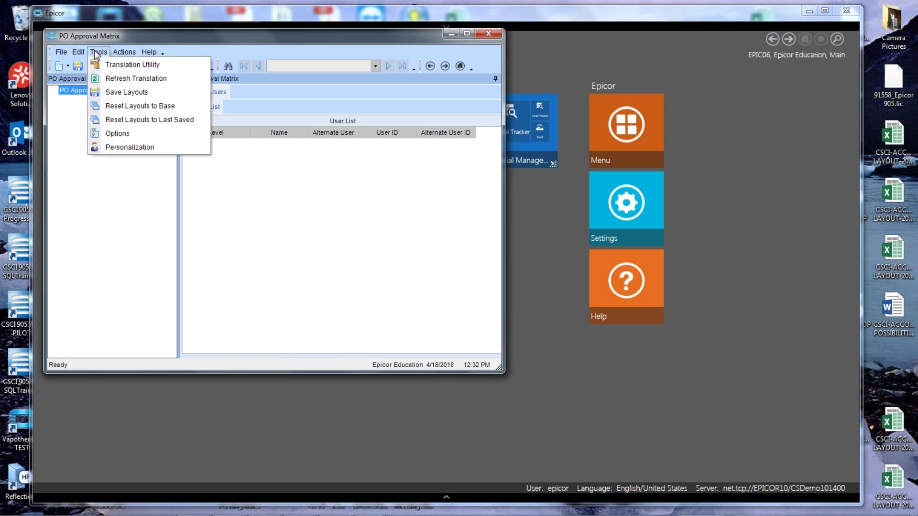
{"action": "left_click", "coordinate": [123, 147]}
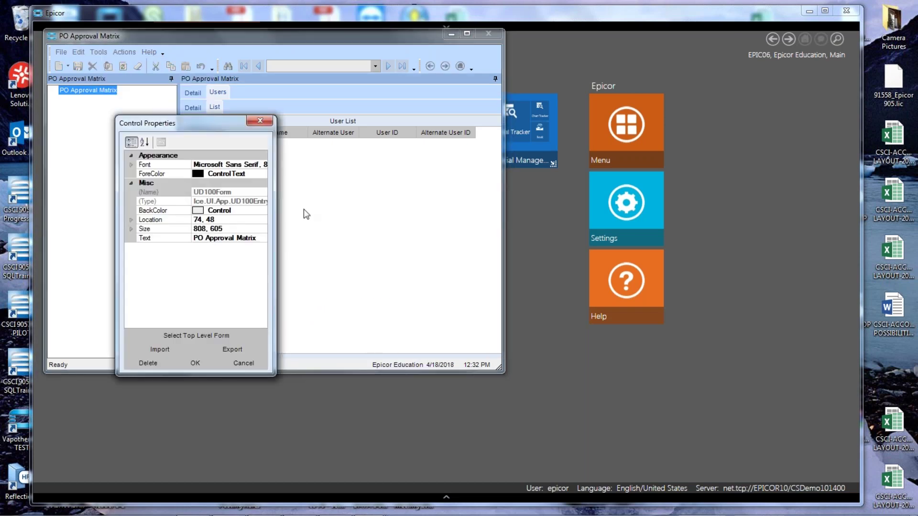
{"action": "left_click", "coordinate": [306, 214]}
{"action": "left_click", "coordinate": [221, 230]}
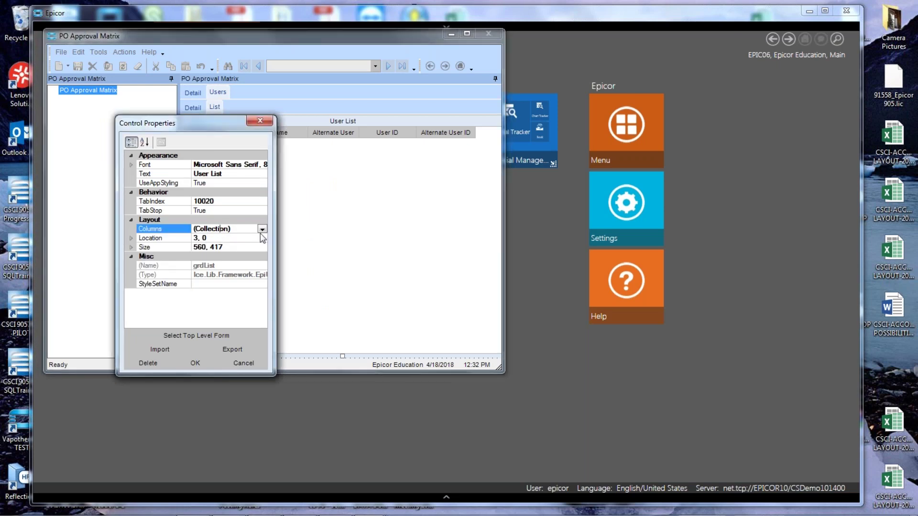
{"action": "left_click", "coordinate": [262, 230]}
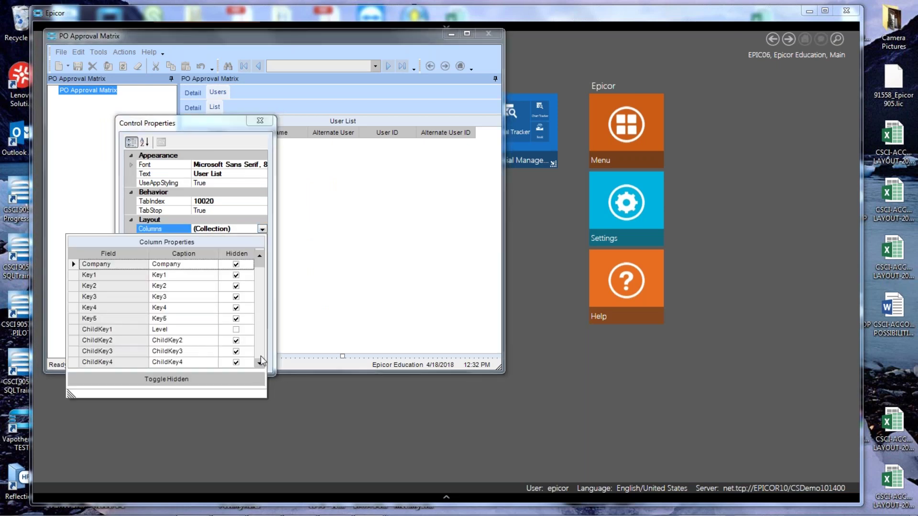
{"action": "scroll", "coordinate": [260, 352], "scroll_direction": "down", "scroll_amount": 5}
{"action": "scroll", "coordinate": [258, 354], "scroll_direction": "down", "scroll_amount": 3}
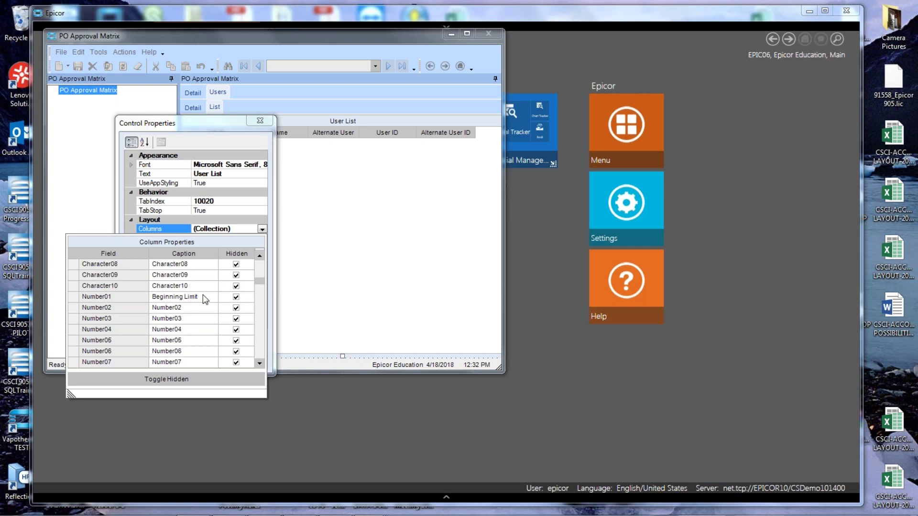
{"action": "left_click", "coordinate": [235, 297]}
{"action": "left_click", "coordinate": [217, 192]}
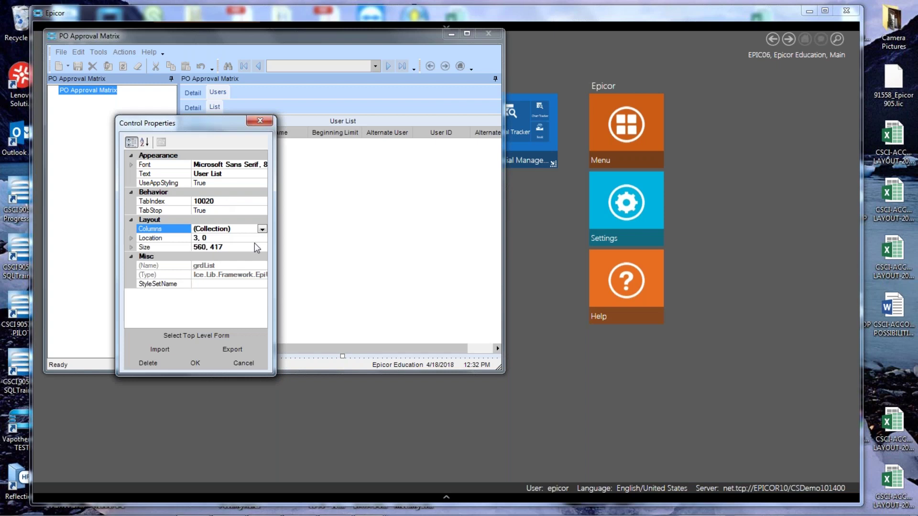
{"action": "left_click", "coordinate": [194, 362]}
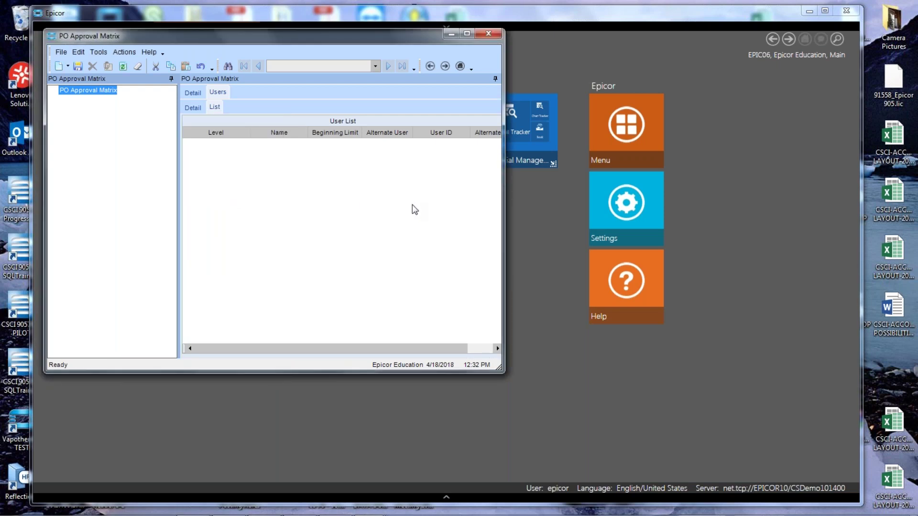
{"action": "left_click", "coordinate": [195, 108]}
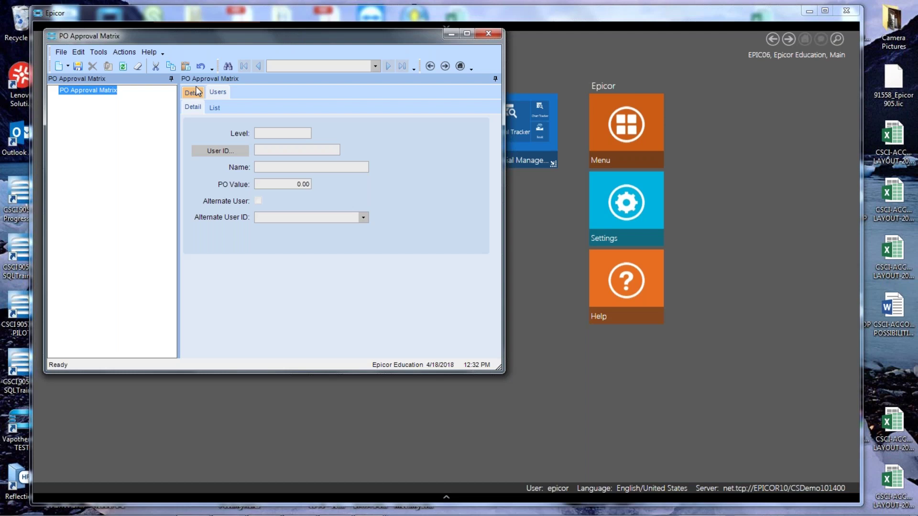
Load the Approval1 matrix and check its four approvers' beginning limits in the list.
{"action": "left_click", "coordinate": [196, 91]}
{"action": "left_click", "coordinate": [245, 118]}
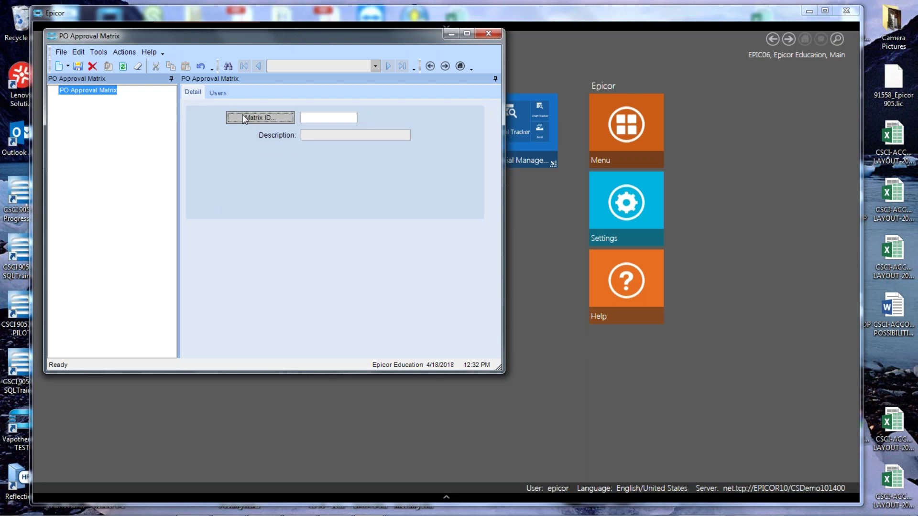
{"action": "left_click", "coordinate": [553, 55]}
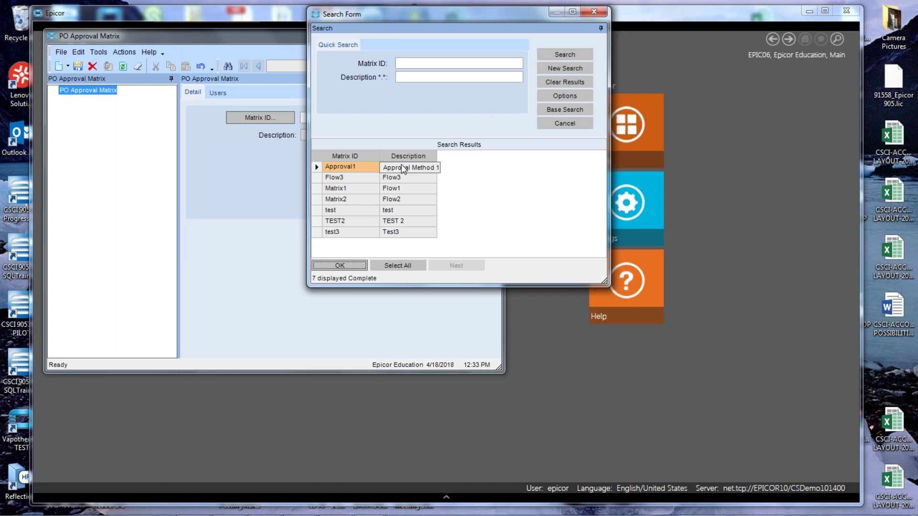
{"action": "double_click", "coordinate": [401, 165]}
{"action": "left_click", "coordinate": [215, 96]}
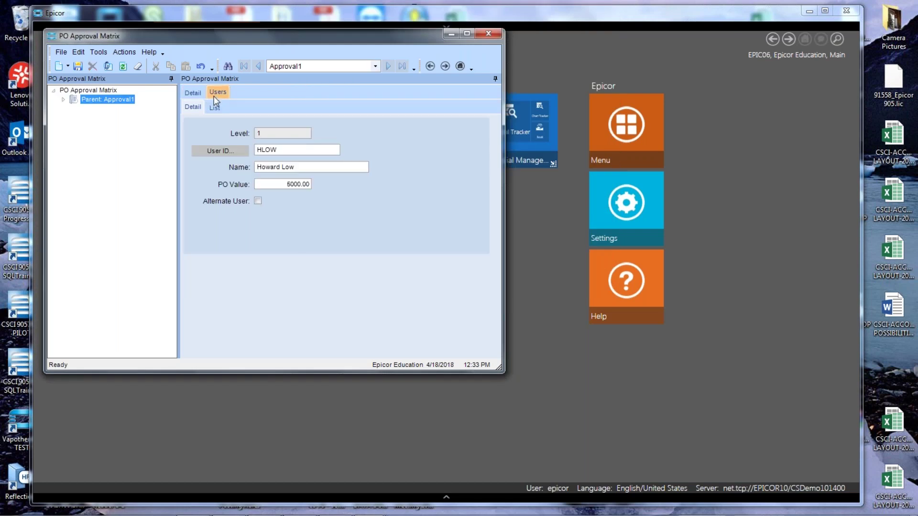
{"action": "left_click", "coordinate": [214, 110]}
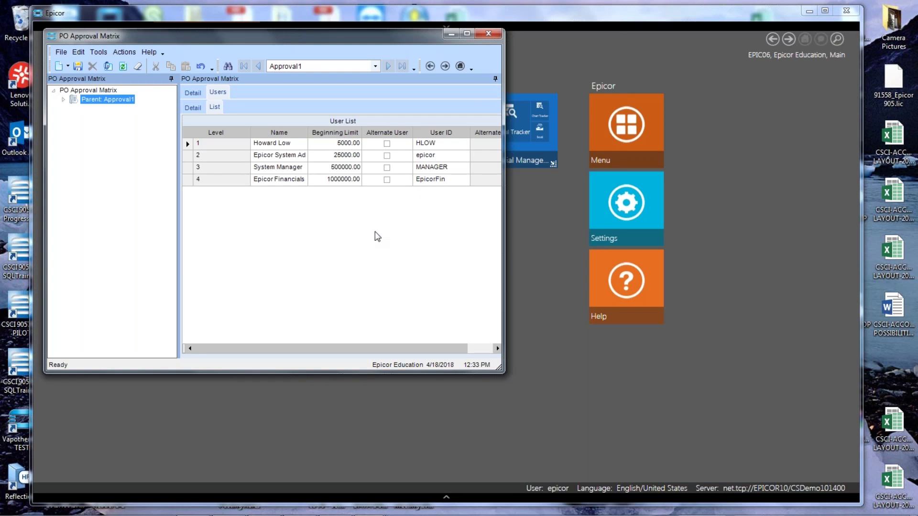
Copy the Approval1 matrix ID from the header record.
{"action": "left_click", "coordinate": [193, 92]}
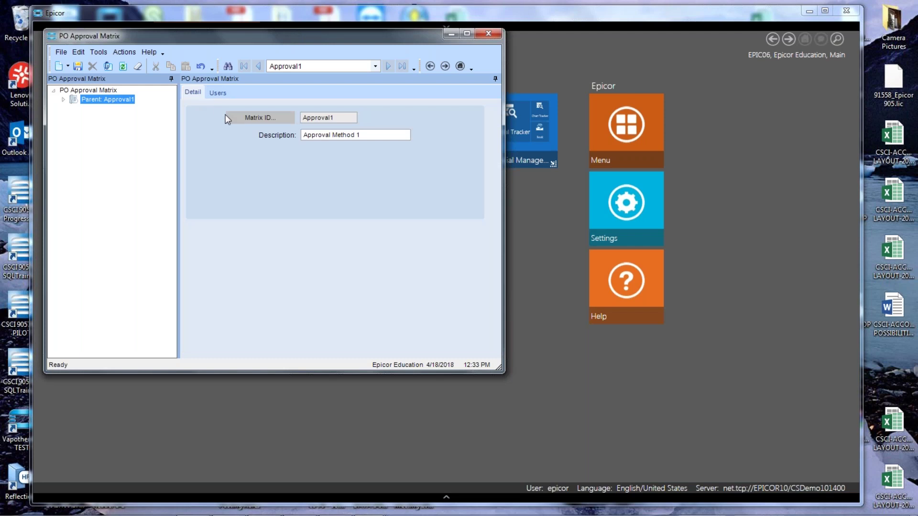
{"action": "left_click_drag", "start_coordinate": [337, 117], "coordinate": [302, 117]}
{"action": "right_click", "coordinate": [321, 117]}
{"action": "left_click", "coordinate": [342, 156]}
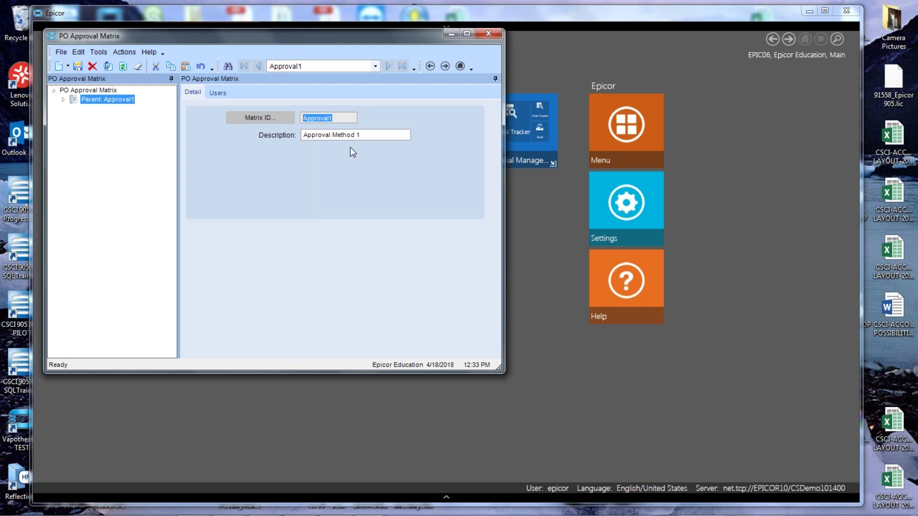
Load the buyer's record in Buyer Maintenance.
{"action": "left_click", "coordinate": [451, 33]}
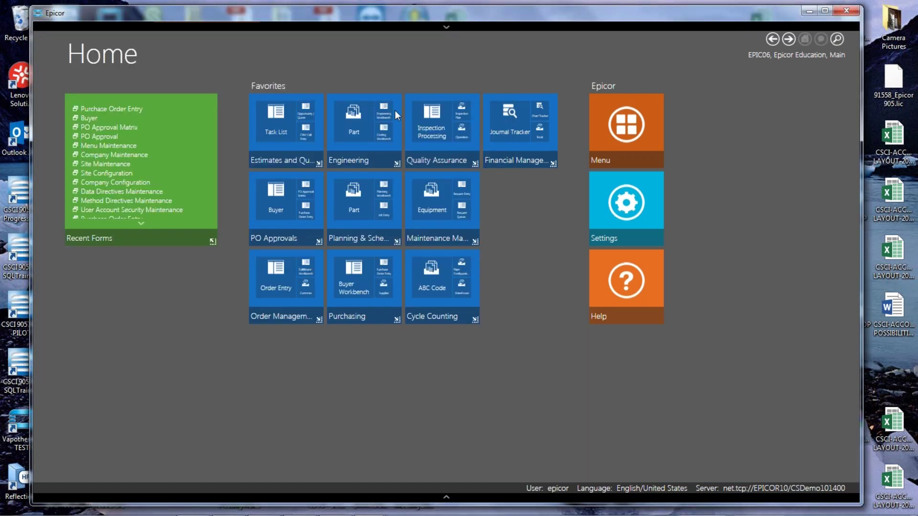
{"action": "left_click", "coordinate": [280, 200]}
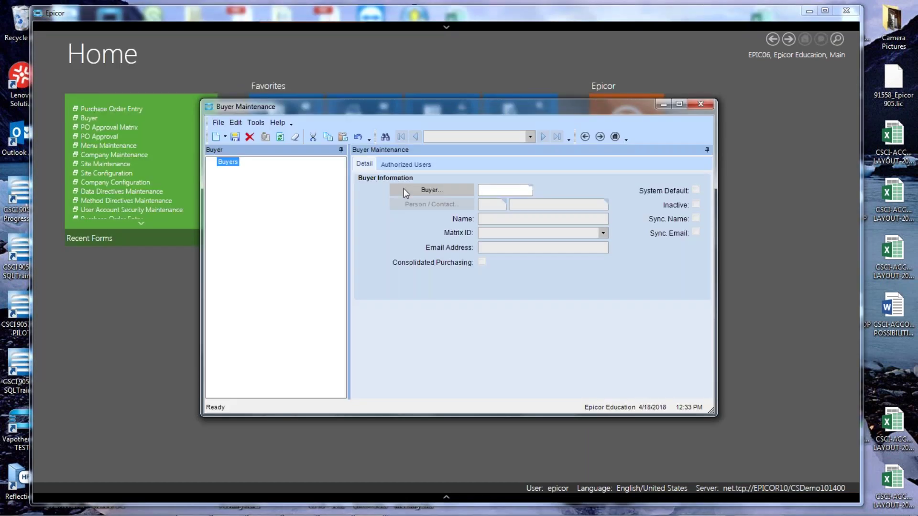
{"action": "left_click", "coordinate": [419, 189]}
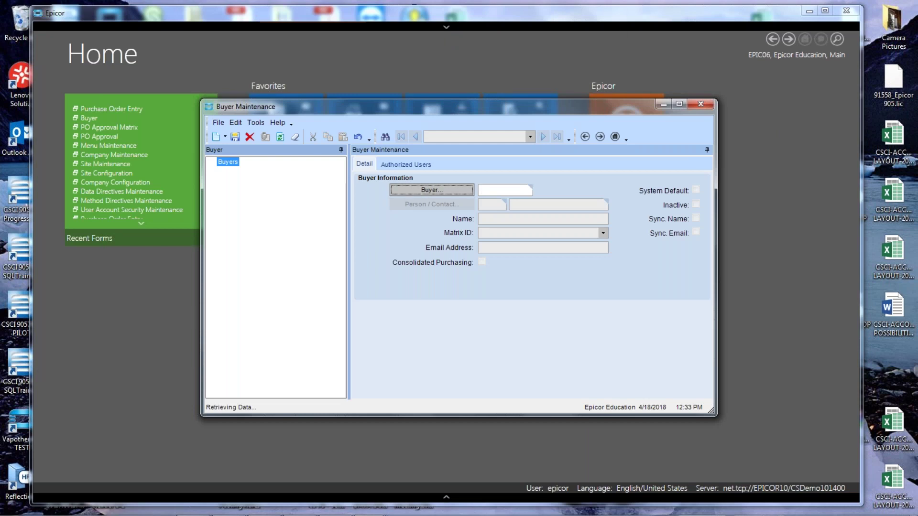
{"action": "left_click", "coordinate": [570, 71]}
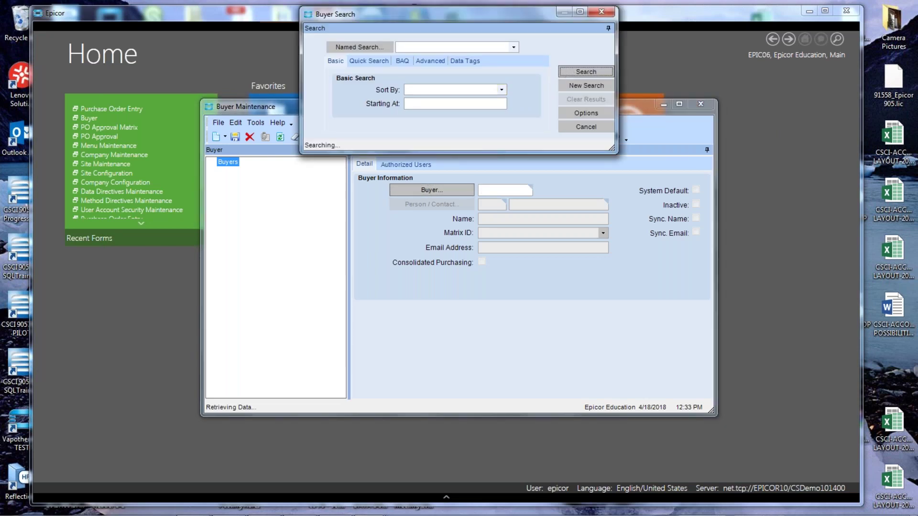
{"action": "double_click", "coordinate": [356, 194]}
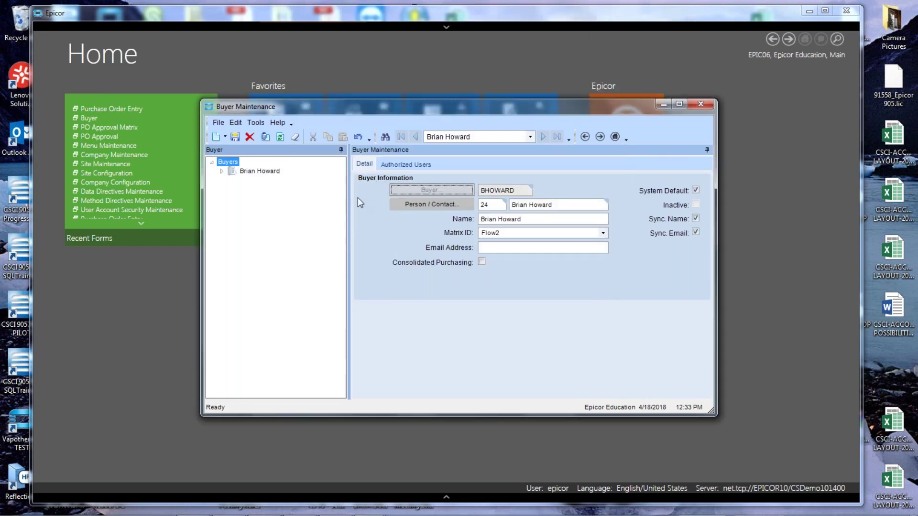
Change the buyer's matrix from Flow2 to Approval Method 1, save, and close Buyer Maintenance.
{"action": "left_click", "coordinate": [487, 233]}
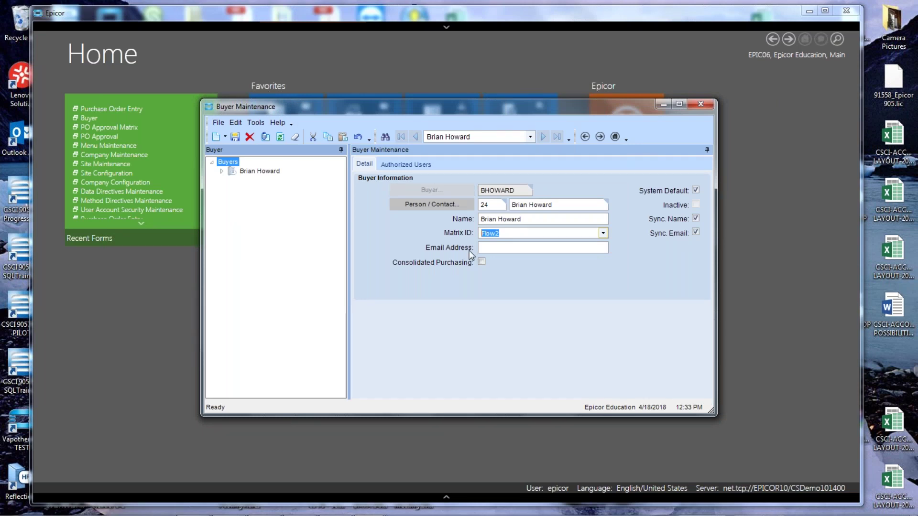
{"action": "left_click", "coordinate": [604, 233]}
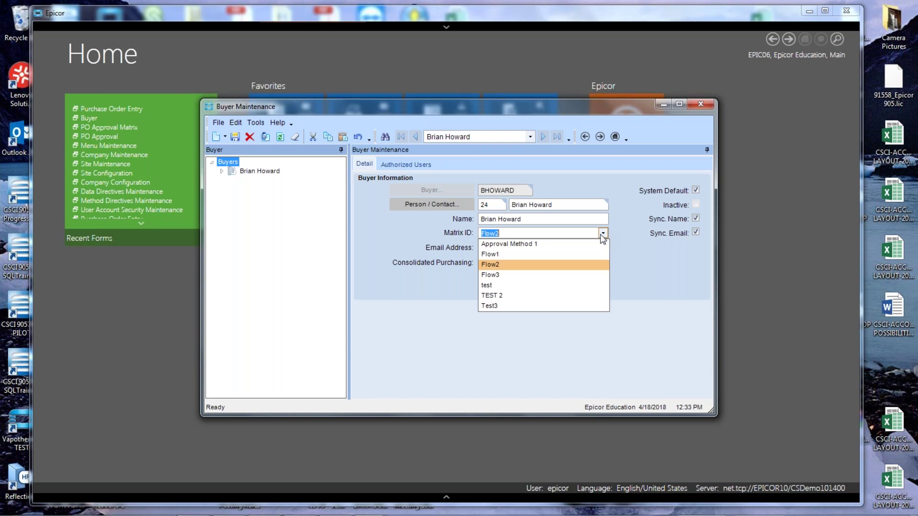
{"action": "left_click", "coordinate": [531, 244]}
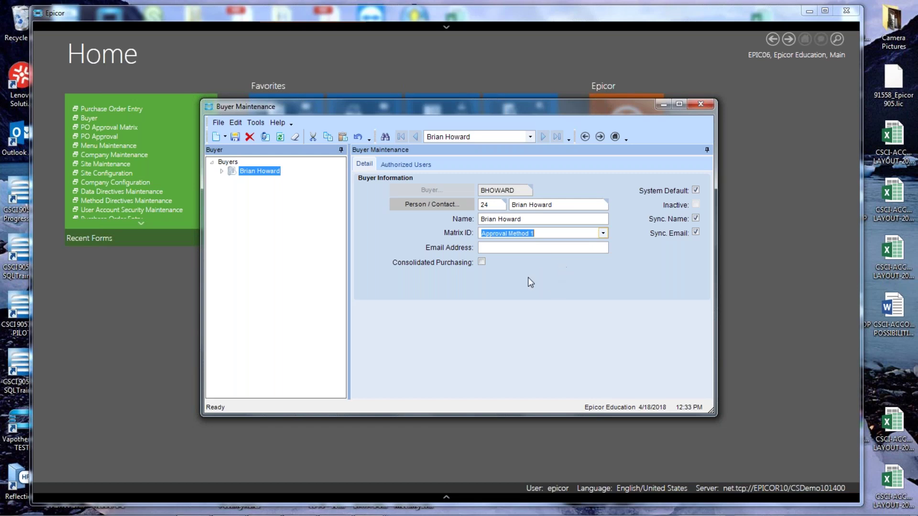
{"action": "left_click", "coordinate": [235, 137]}
{"action": "left_click", "coordinate": [701, 104]}
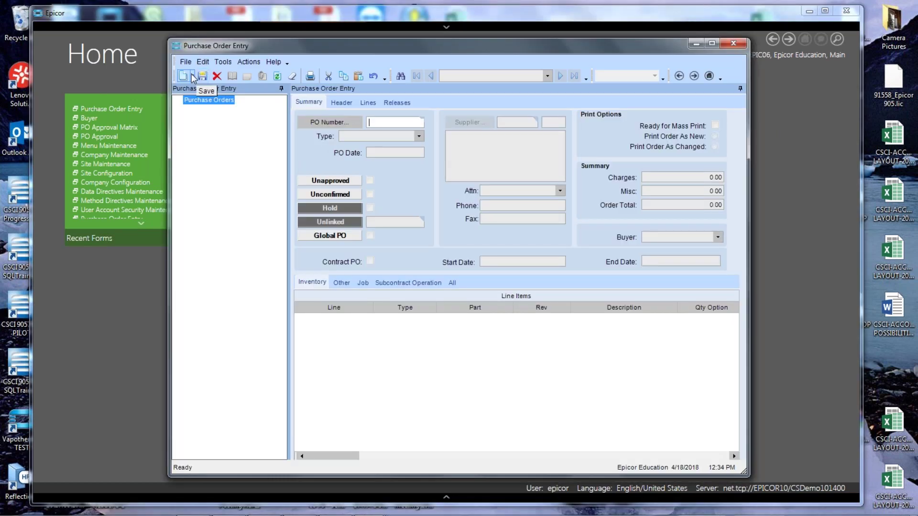
Start a new PO, change the buyer from House Account, and enter supplier 'potter'.
{"action": "left_click", "coordinate": [183, 75]}
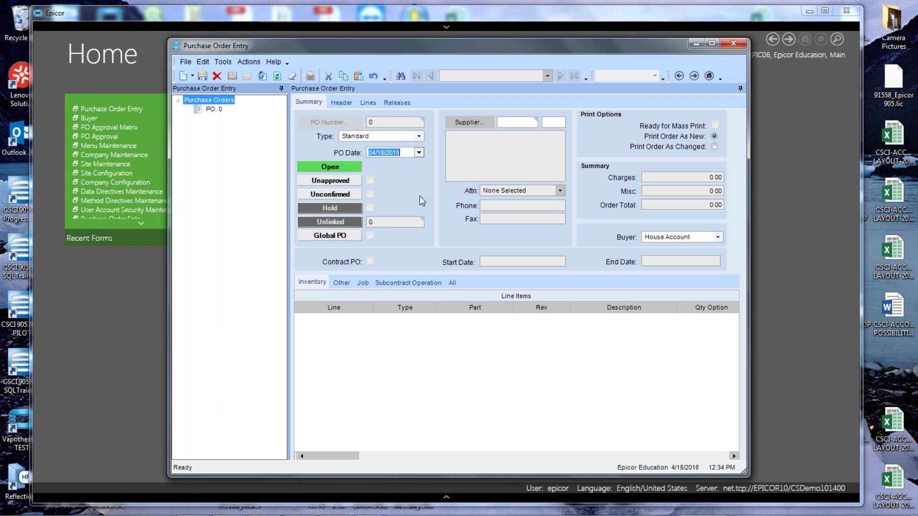
{"action": "left_click", "coordinate": [663, 236]}
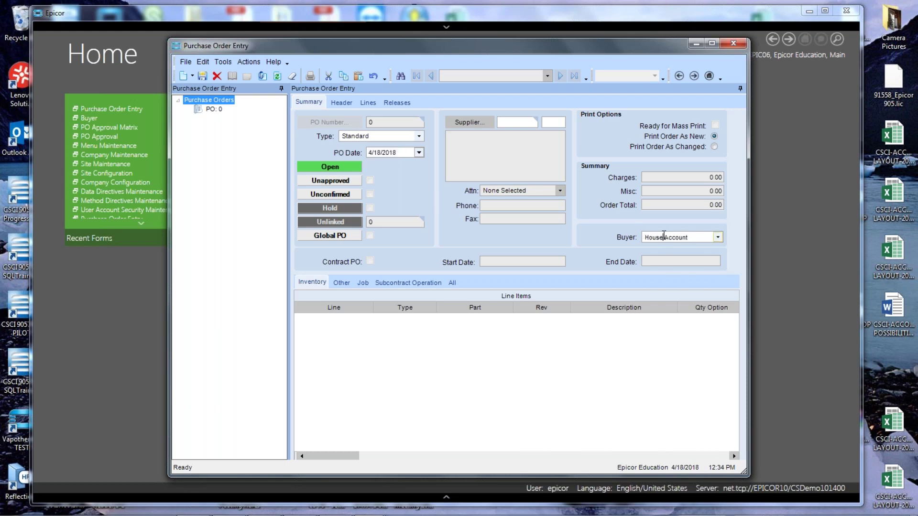
{"action": "left_click", "coordinate": [717, 237]}
{"action": "key", "text": "Up"}
{"action": "key", "text": "Up"}
{"action": "key", "text": "Up"}
{"action": "key", "text": "Up"}
{"action": "key", "text": "Return"}
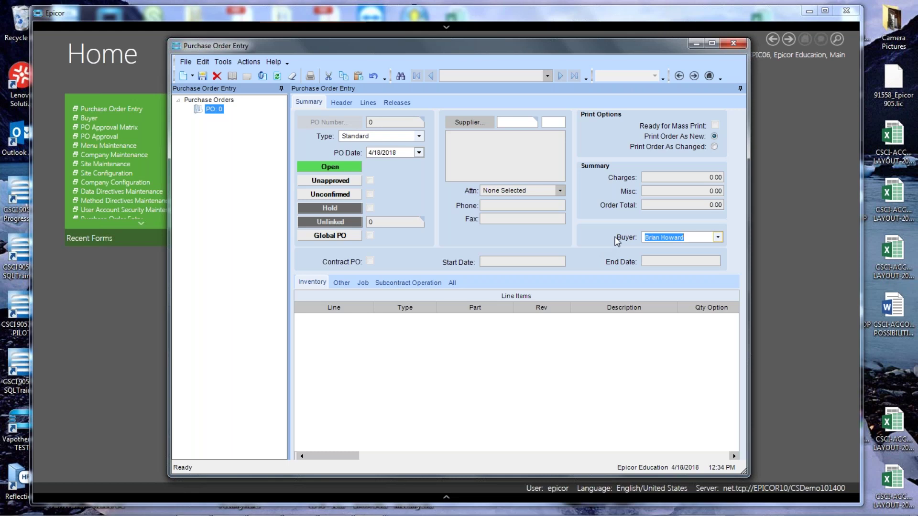
{"action": "left_click", "coordinate": [518, 123]}
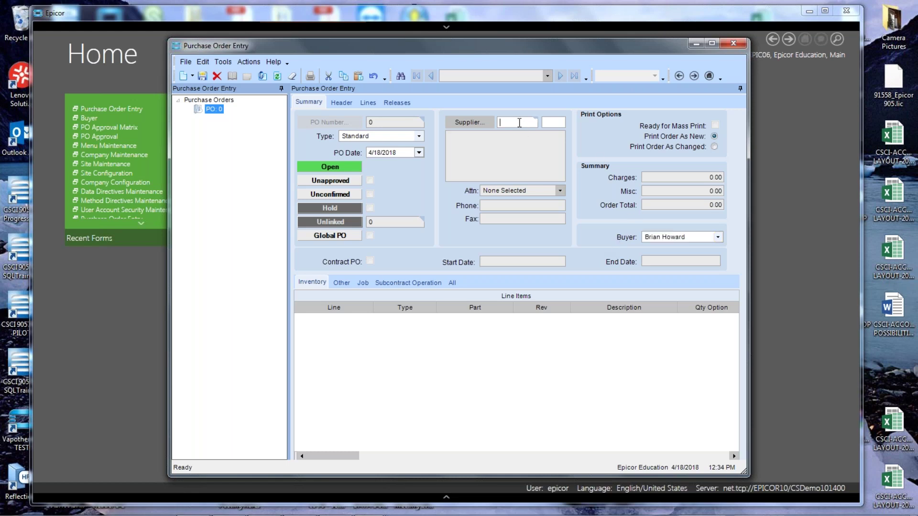
{"action": "type", "text": "potter"}
{"action": "key", "text": "Tab"}
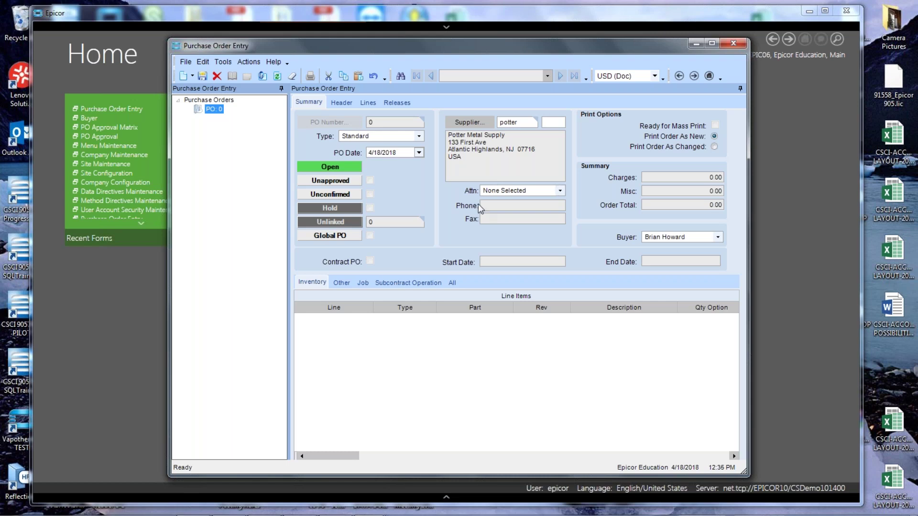
Set due and promise dates to 4/27/2018 and FOB terms to Ex Works.
{"action": "left_click", "coordinate": [340, 103]}
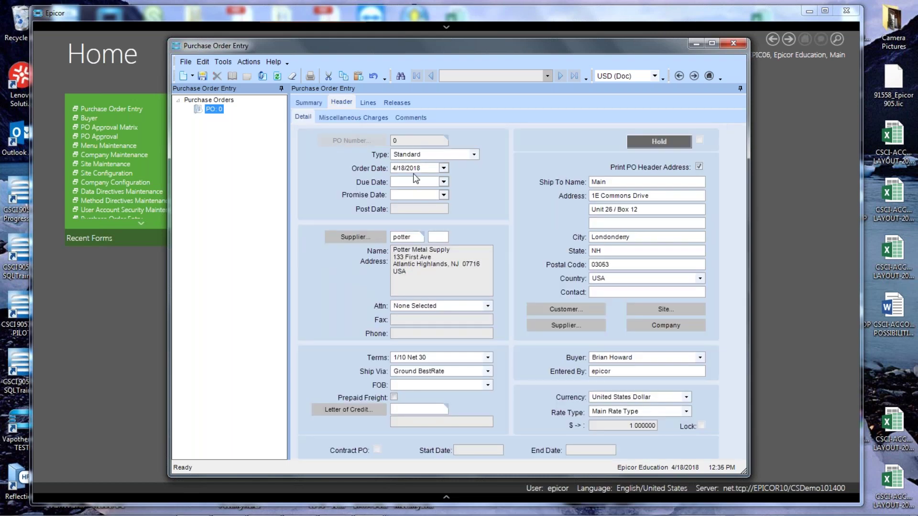
{"action": "left_click", "coordinate": [444, 181]}
{"action": "left_click", "coordinate": [421, 262]}
{"action": "left_click", "coordinate": [443, 195]}
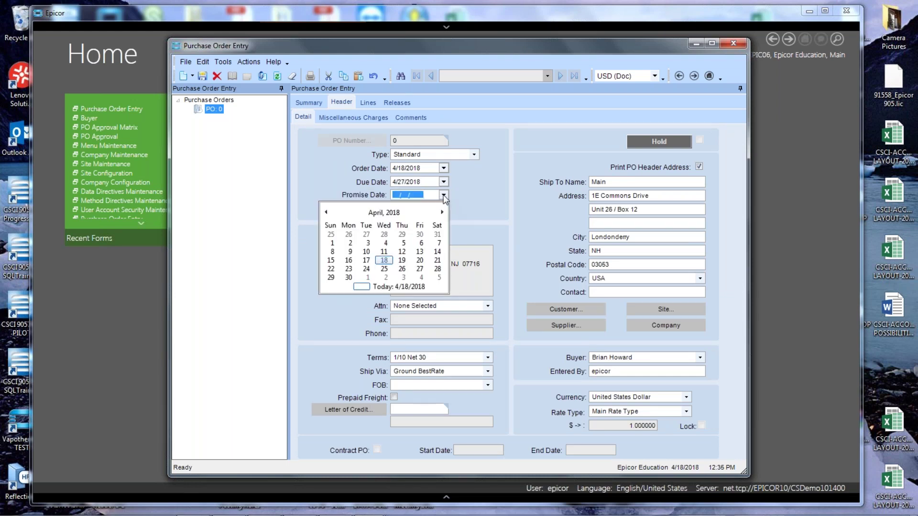
{"action": "left_click", "coordinate": [421, 269]}
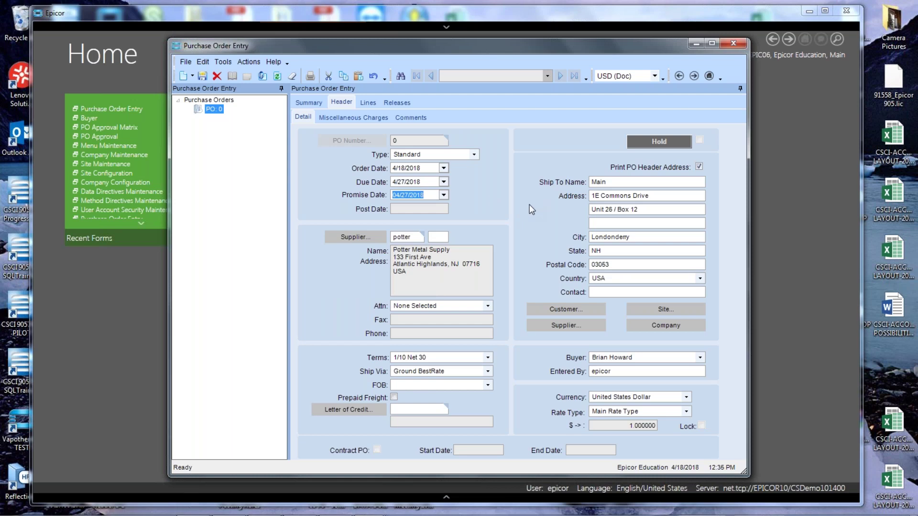
{"action": "left_click", "coordinate": [487, 385]}
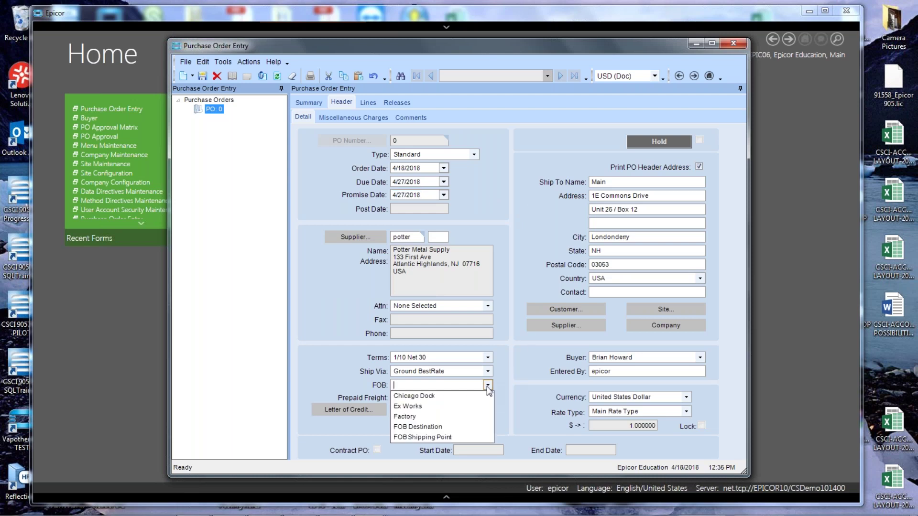
{"action": "left_click", "coordinate": [418, 406]}
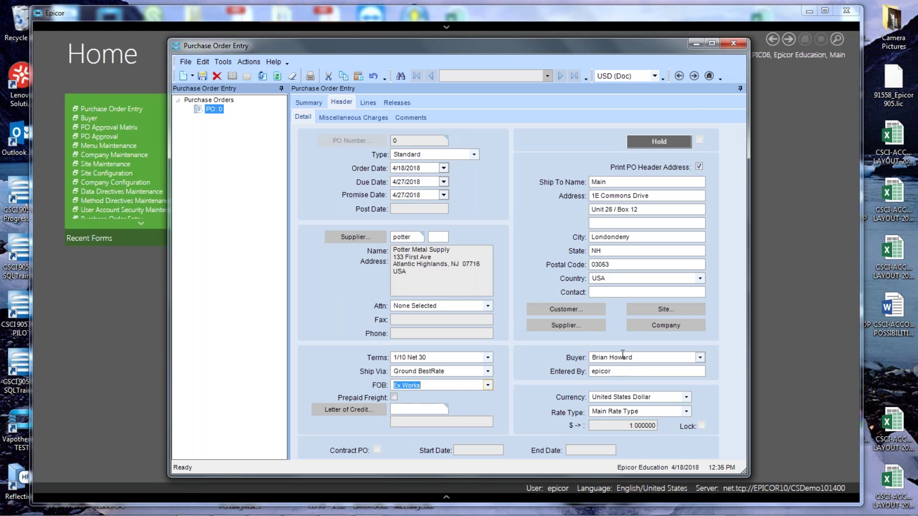
{"action": "left_click", "coordinate": [366, 104]}
Add a PO line for 100 EA of CRAWFORD-RAW-001 at unit price 235.00.
{"action": "left_click", "coordinate": [183, 76]}
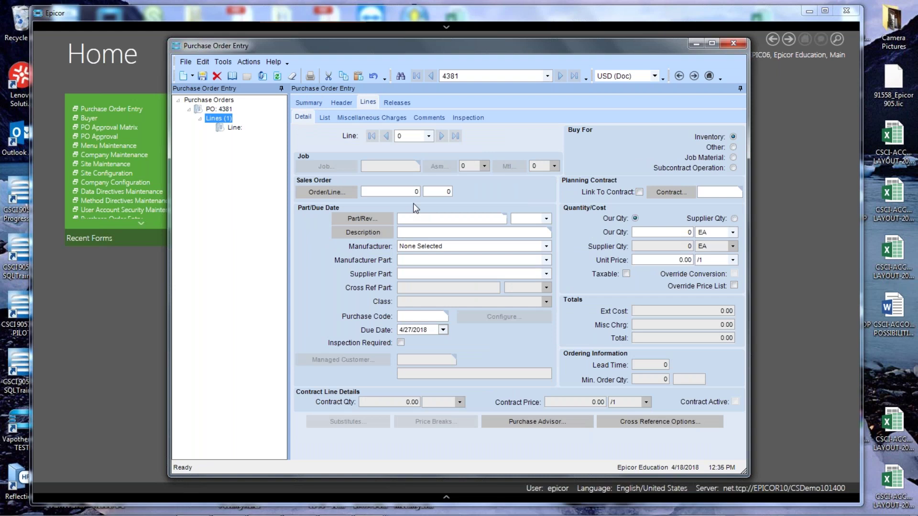
{"action": "type", "text": "crawford-raw-001"}
{"action": "key", "text": "Tab"}
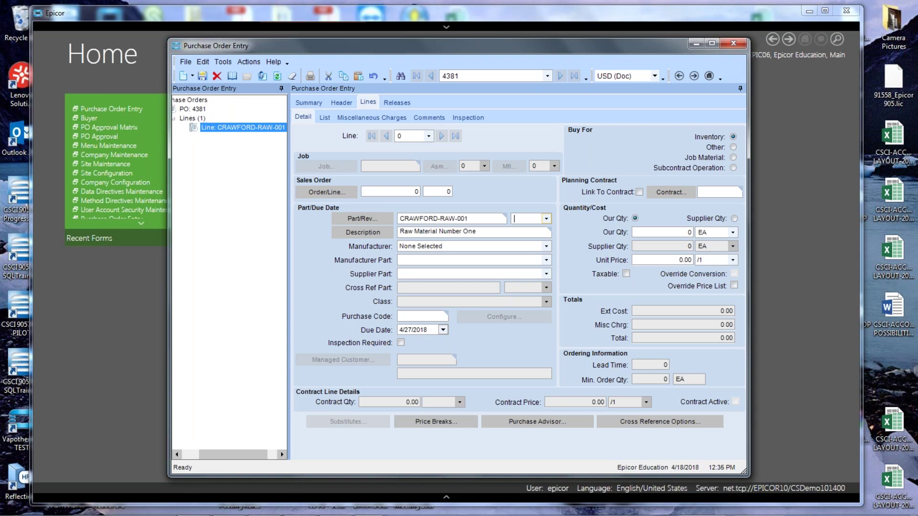
{"action": "left_click", "coordinate": [656, 233]}
{"action": "type", "text": "100"}
{"action": "key", "text": "Tab"}
{"action": "key", "text": "Tab"}
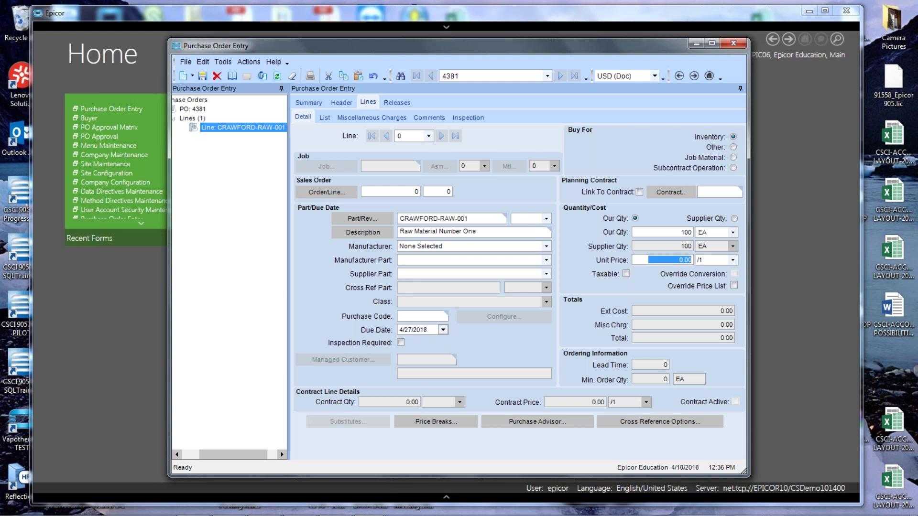
{"action": "type", "text": "235."}
{"action": "key", "text": "Tab"}
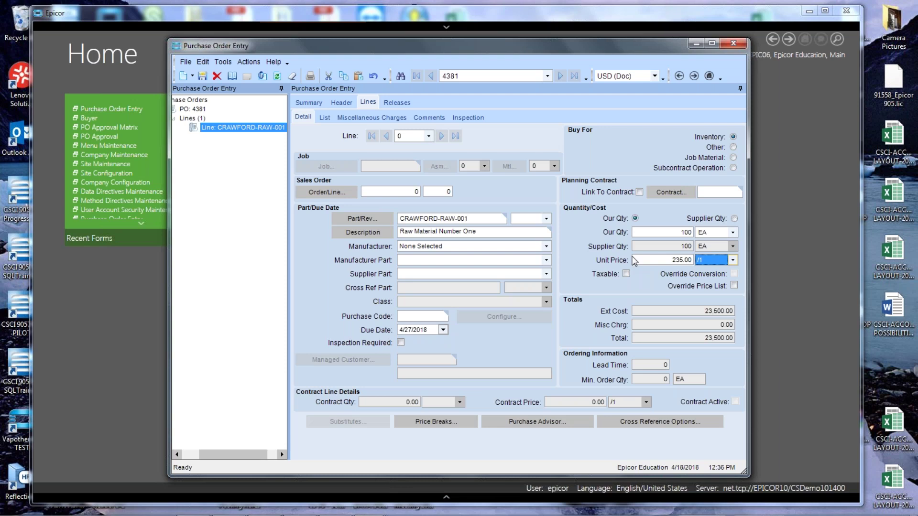
Save PO 4381, mark it Approved past the 5000.00 limit warning, then start a blank PO.
{"action": "left_click", "coordinate": [202, 77]}
{"action": "left_click", "coordinate": [308, 102]}
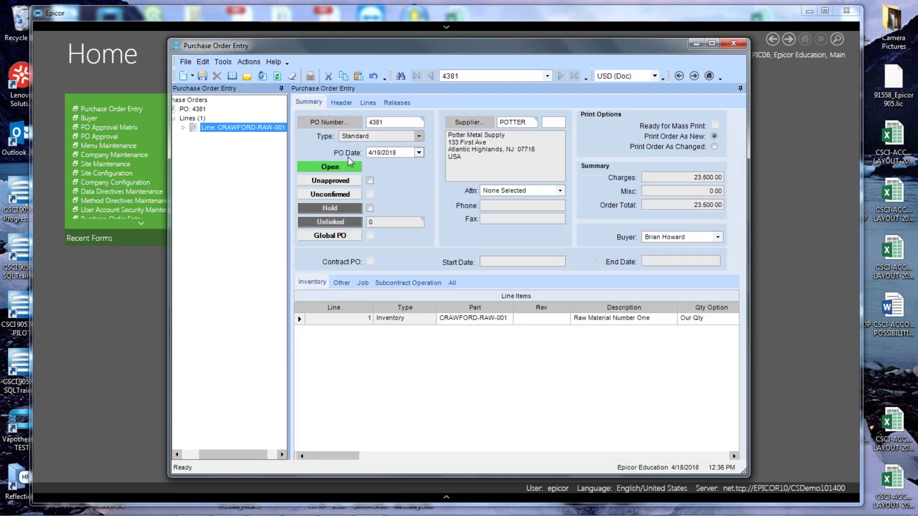
{"action": "left_click", "coordinate": [369, 181]}
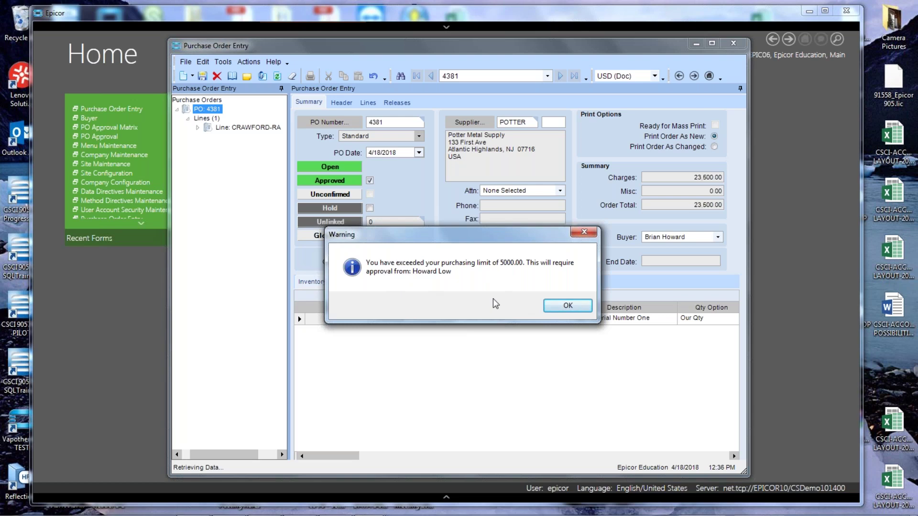
{"action": "left_click", "coordinate": [560, 306]}
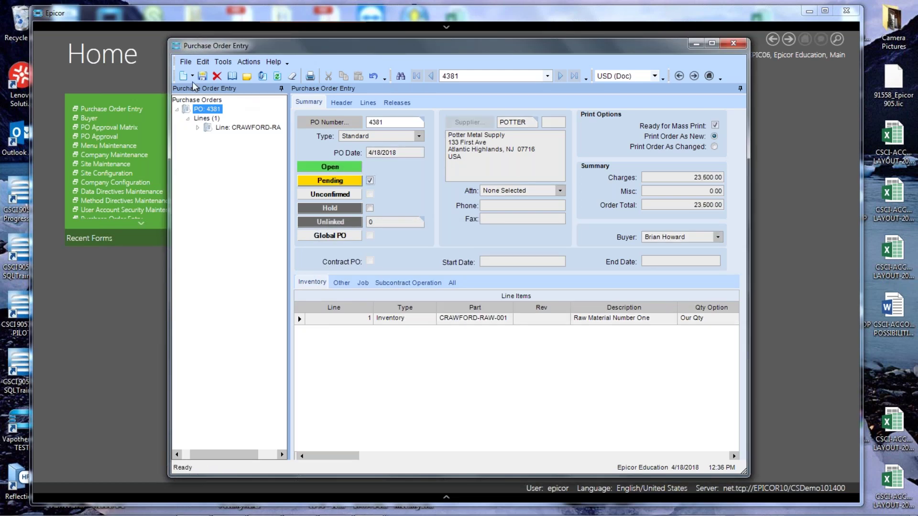
{"action": "left_click", "coordinate": [183, 76]}
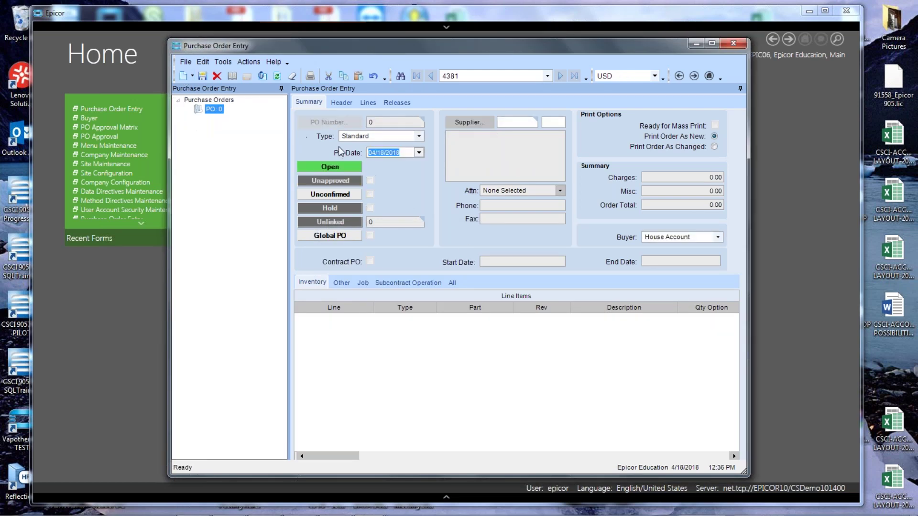
Start a purchase order for supplier AB Electronics, assign a buyer, and save it as PO 4382.
{"action": "left_click", "coordinate": [515, 126]}
{"action": "left_click", "coordinate": [475, 121]}
{"action": "left_click", "coordinate": [569, 73]}
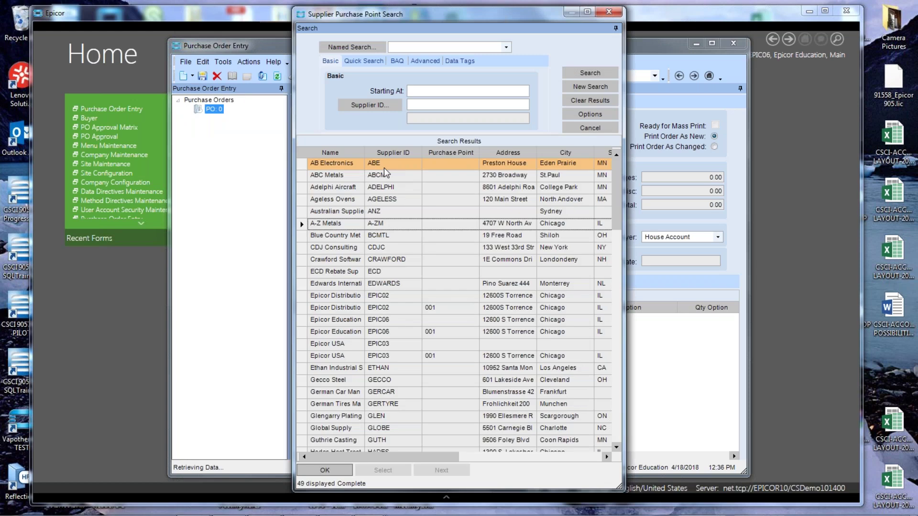
{"action": "double_click", "coordinate": [384, 168]}
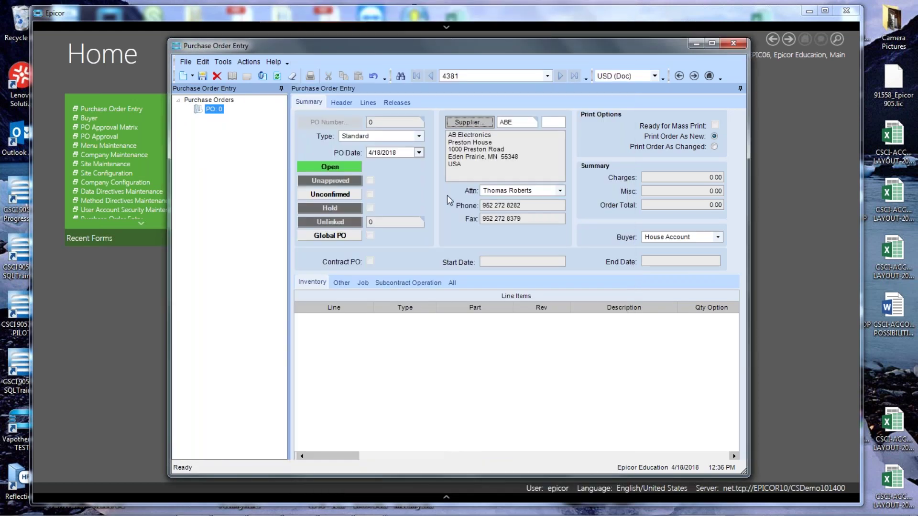
{"action": "left_click", "coordinate": [717, 237]}
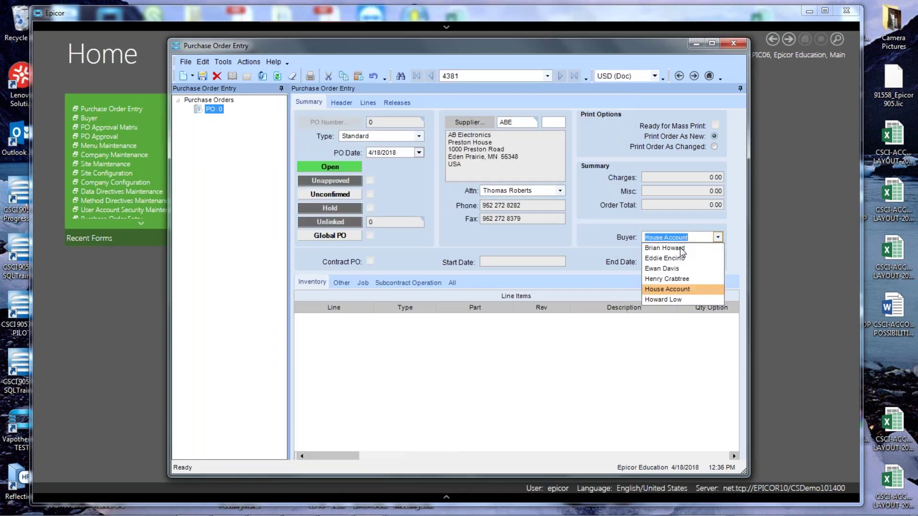
{"action": "left_click", "coordinate": [679, 248]}
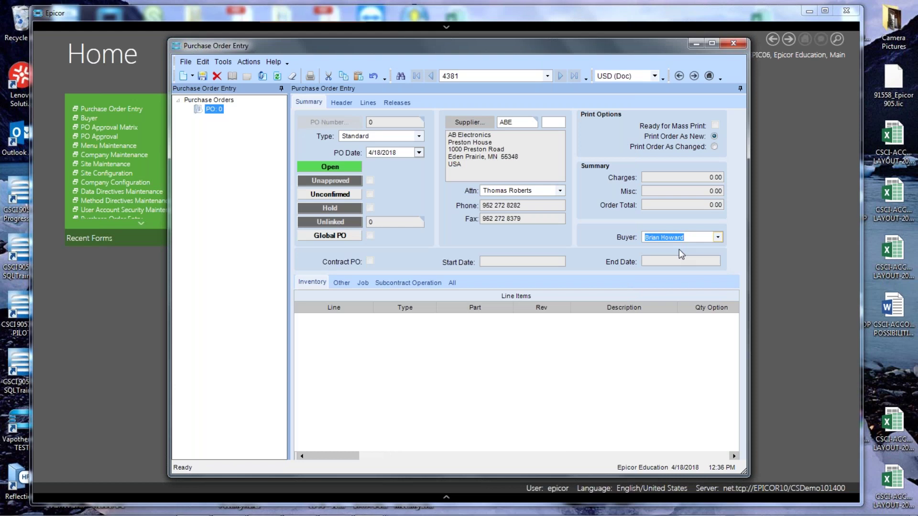
{"action": "left_click", "coordinate": [205, 80]}
Set the header Due Date and Promise Date to 4/20/2018.
{"action": "left_click", "coordinate": [340, 101]}
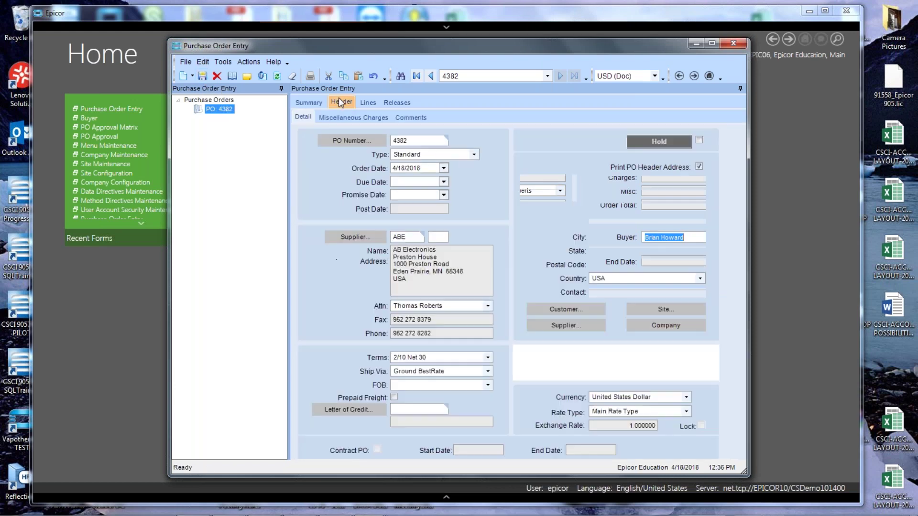
{"action": "left_click", "coordinate": [445, 182]}
{"action": "left_click", "coordinate": [420, 242]}
{"action": "left_click", "coordinate": [444, 195]}
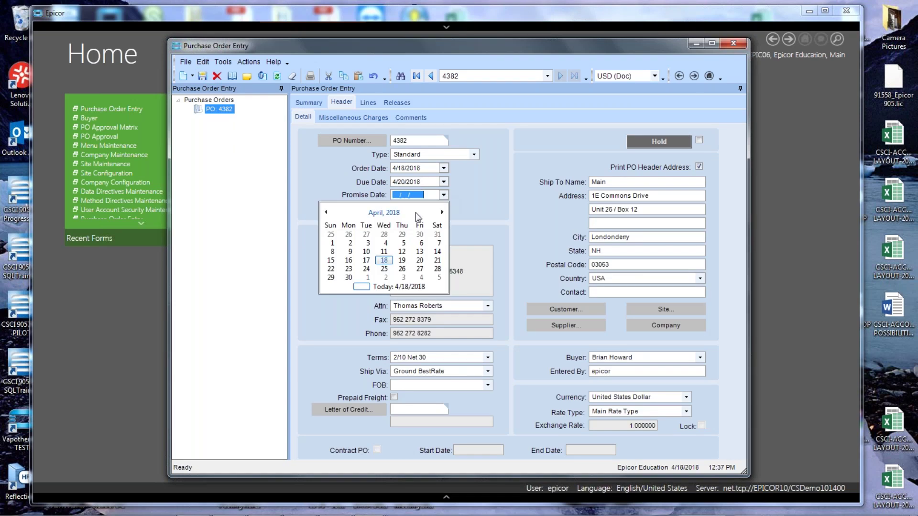
{"action": "left_click", "coordinate": [419, 256]}
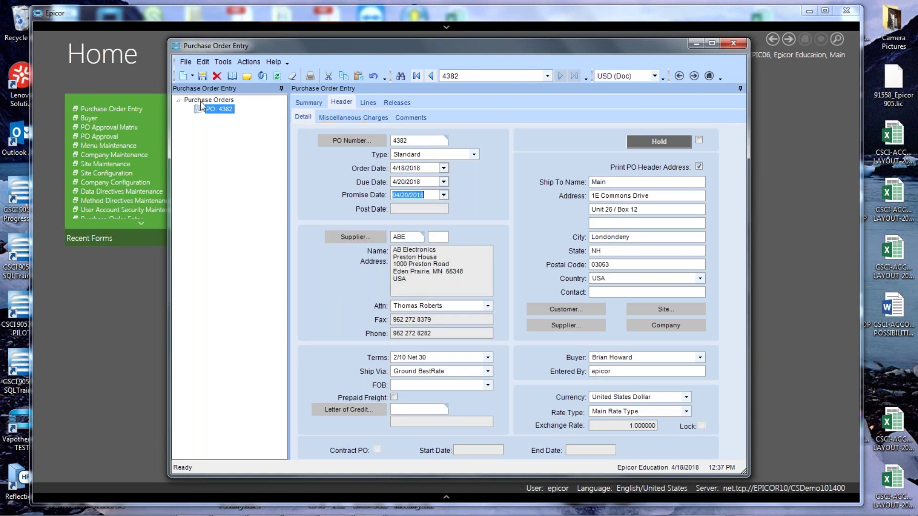
{"action": "left_click", "coordinate": [192, 78]}
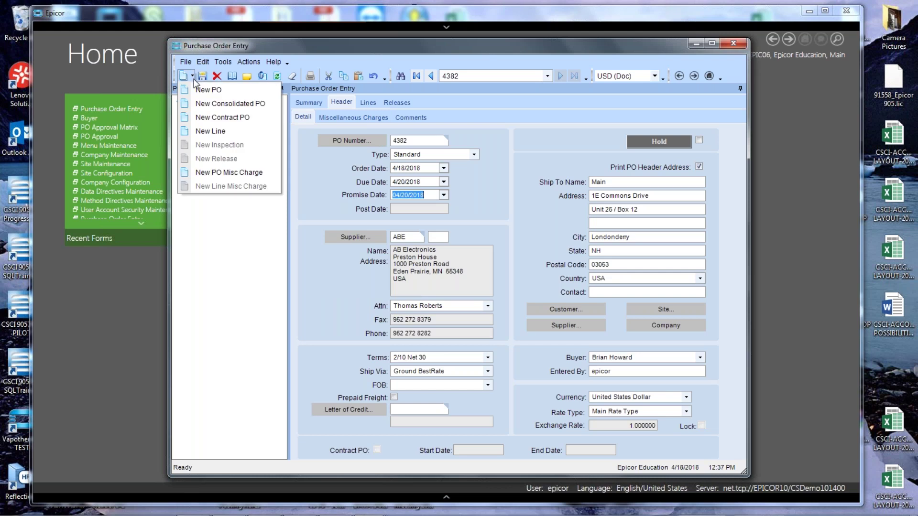
Add a header miscellaneous charge of 250.00 using the Rush / Expedite Charge ID.
{"action": "left_click", "coordinate": [214, 173]}
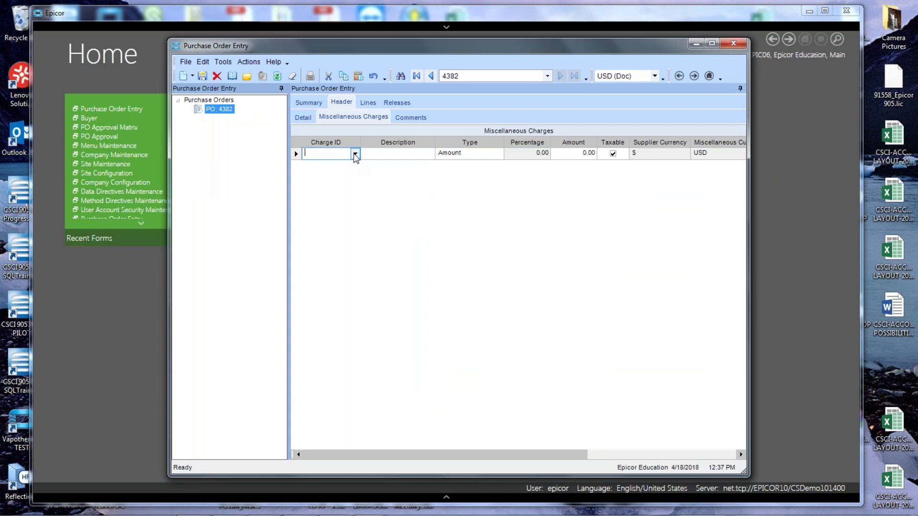
{"action": "left_click", "coordinate": [356, 154]}
{"action": "scroll", "coordinate": [400, 229], "scroll_direction": "down", "scroll_amount": 3}
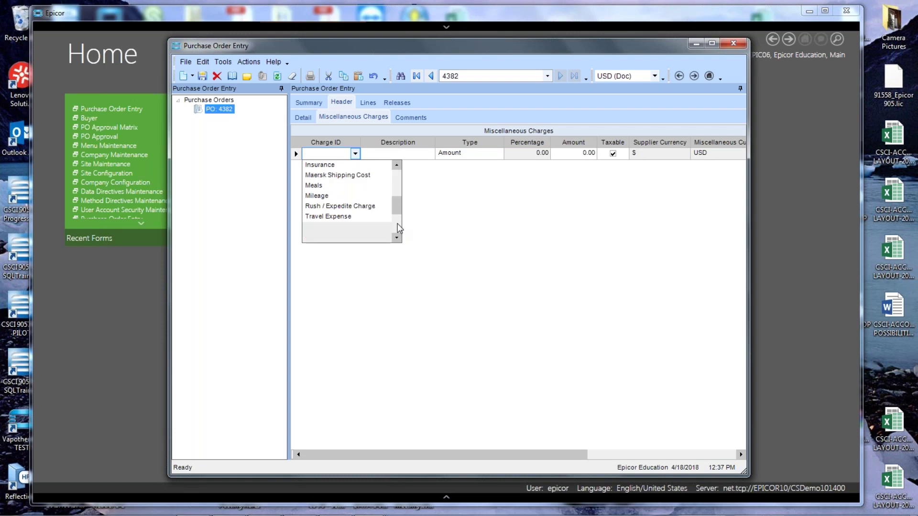
{"action": "left_click", "coordinate": [367, 207]}
{"action": "left_click", "coordinate": [570, 155]}
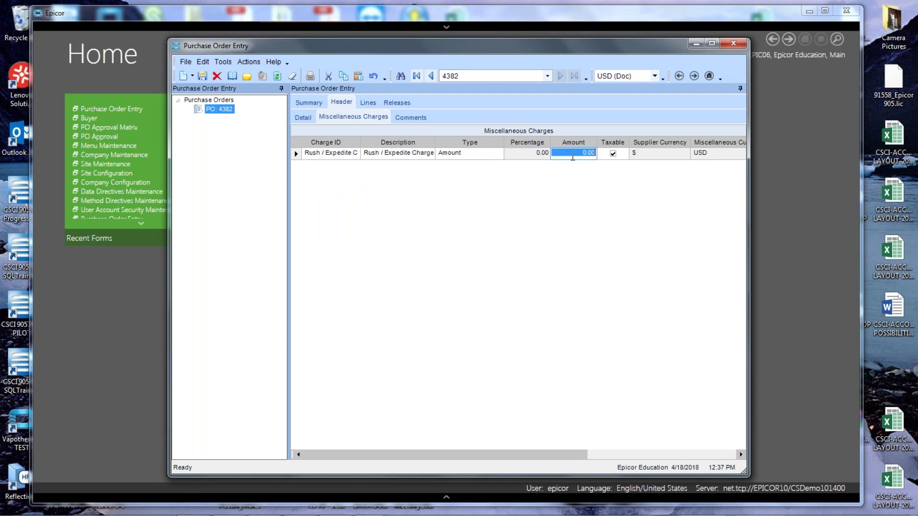
{"action": "type", "text": "250."}
{"action": "key", "text": "Tab"}
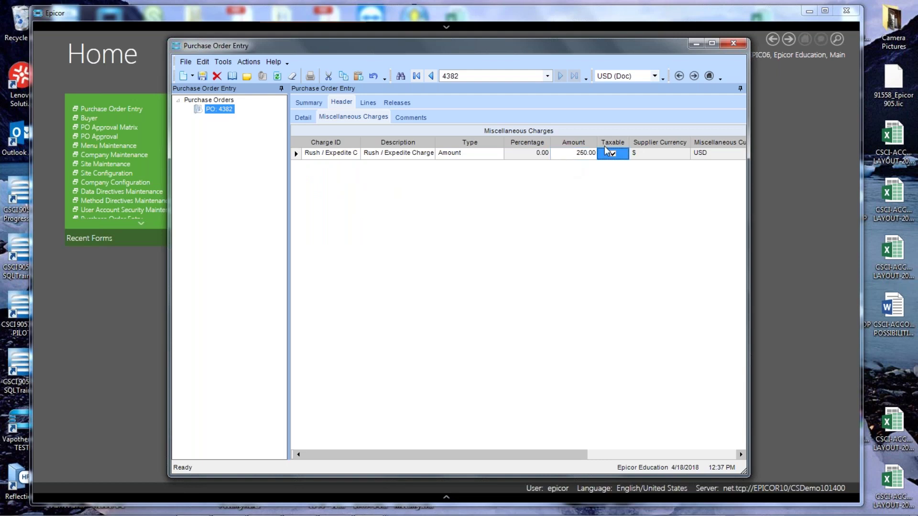
Add a CRAWFORD-RAW-002 line for 200 units at 37.00 each.
{"action": "left_click", "coordinate": [369, 103]}
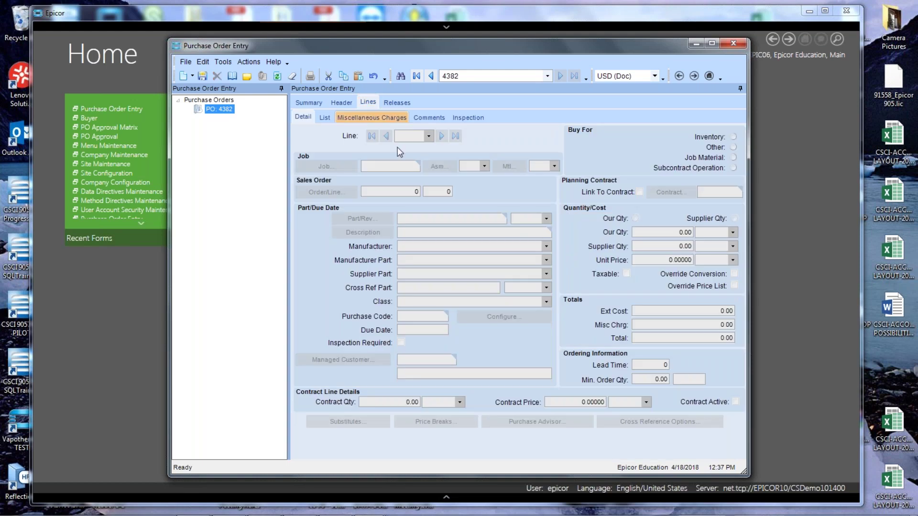
{"action": "left_click", "coordinate": [185, 77]}
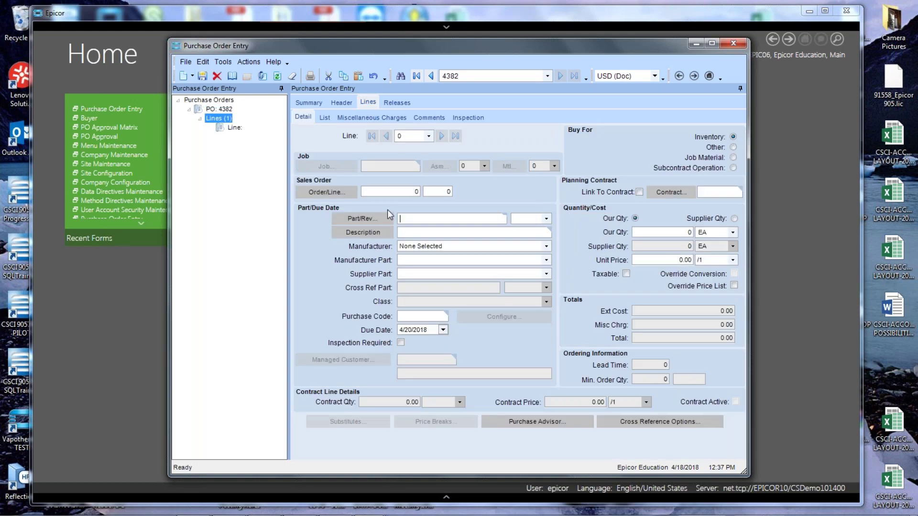
{"action": "type", "text": "rawford-raw-002"}
{"action": "key", "text": "Tab"}
{"action": "left_click", "coordinate": [678, 233]}
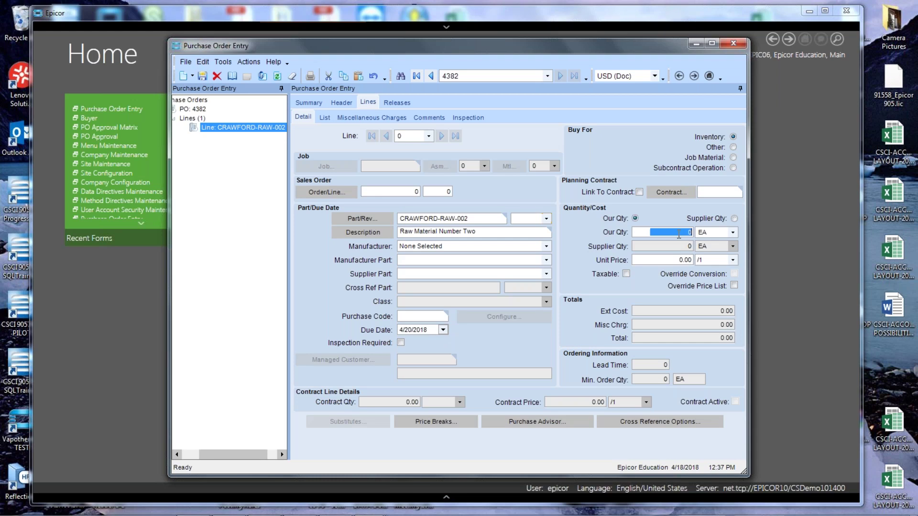
{"action": "type", "text": "200"}
{"action": "key", "text": "Tab"}
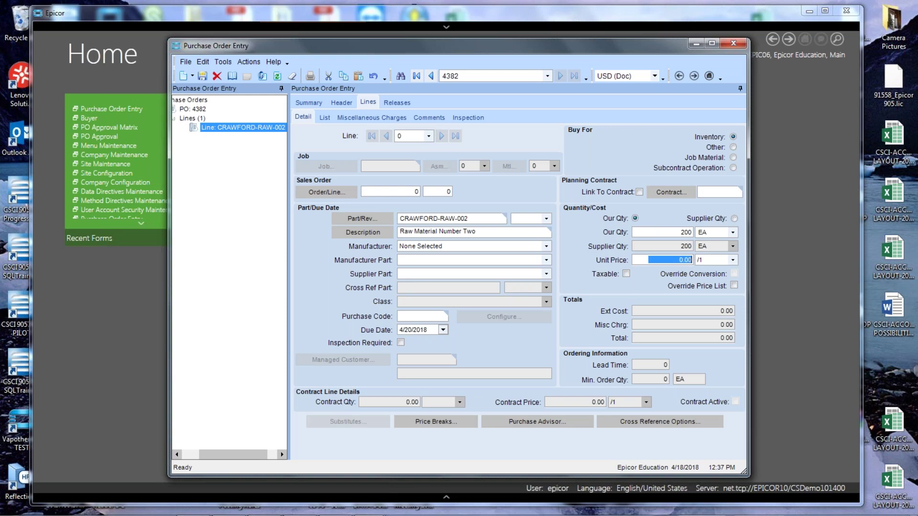
{"action": "type", "text": "37."}
{"action": "key", "text": "Tab"}
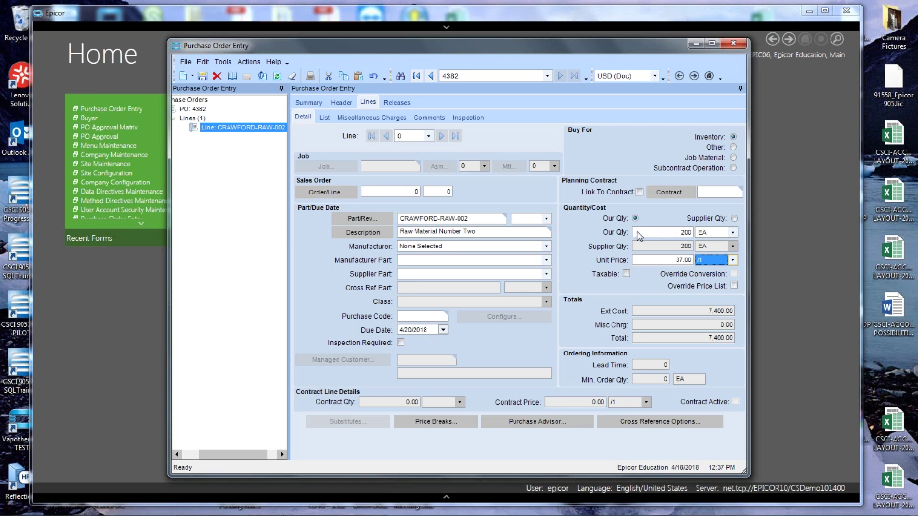
Add a CRAWFORD-RAW-003 line for 1,000 units at 100 each.
{"action": "left_click", "coordinate": [183, 76]}
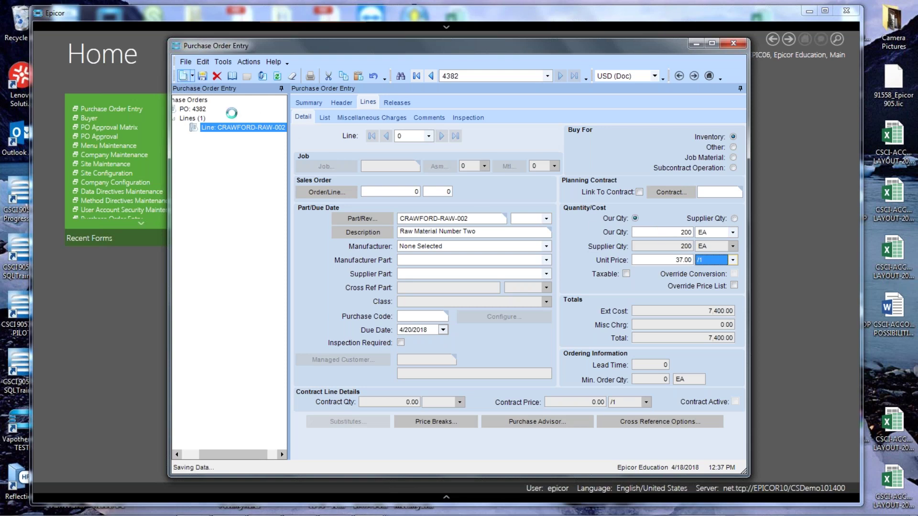
{"action": "type", "text": "cr"}
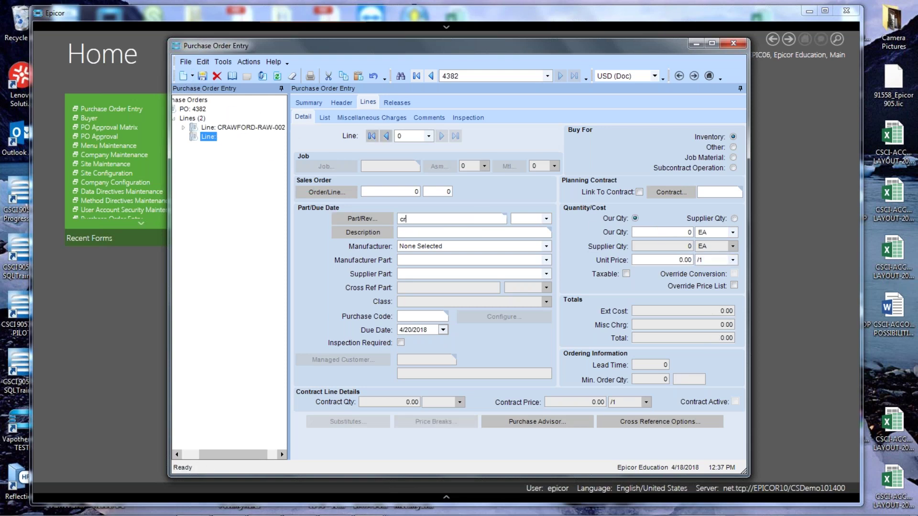
{"action": "type", "text": "awford-raw-002"}
{"action": "key", "text": "Tab"}
{"action": "left_click", "coordinate": [641, 232]}
{"action": "type", "text": "1,000"}
{"action": "key", "text": "Tab"}
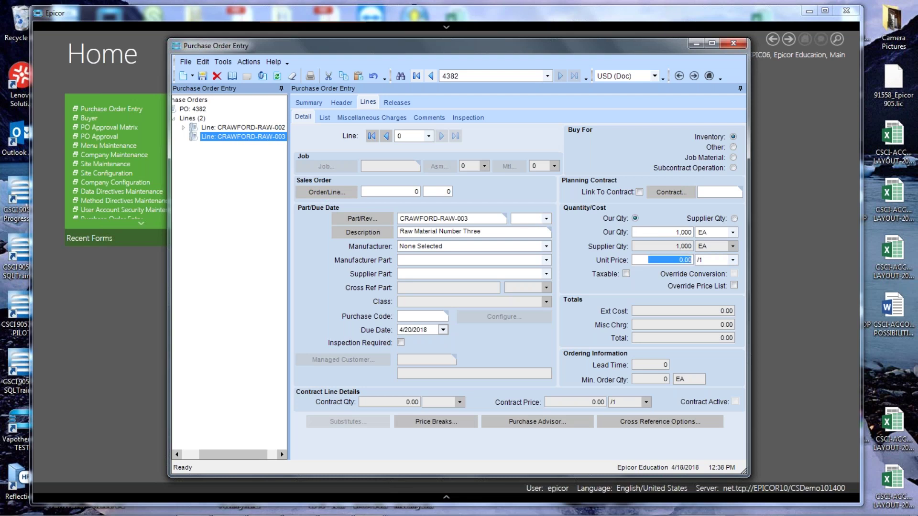
{"action": "type", "text": "100"}
{"action": "key", "text": "Tab"}
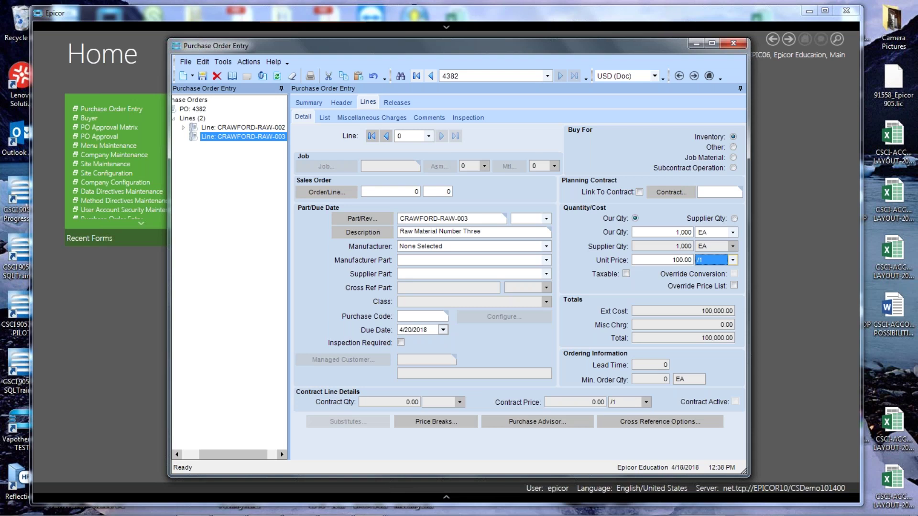
Add a CRAWFORD-RAW-001 line for 500 units at 1,000.00 each.
{"action": "left_click", "coordinate": [183, 76]}
{"action": "type", "text": "cr"}
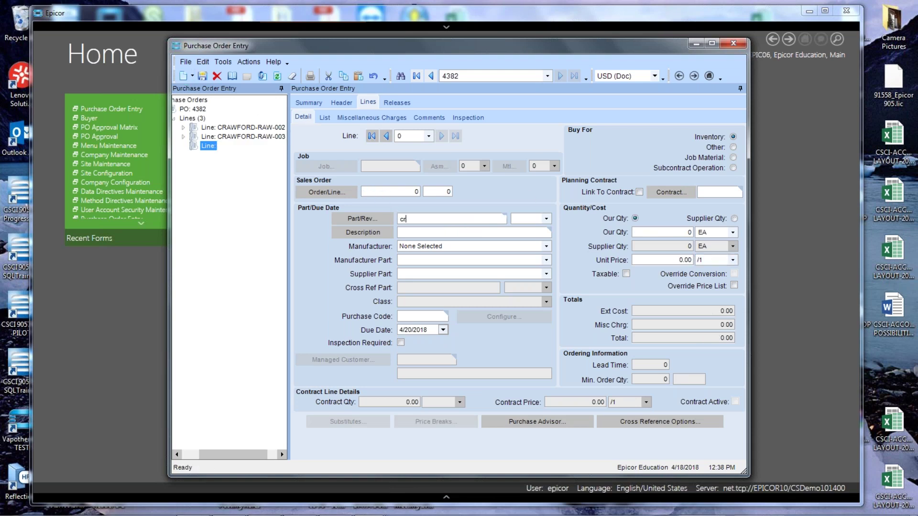
{"action": "type", "text": "awford-raw-001"}
{"action": "key", "text": "Tab"}
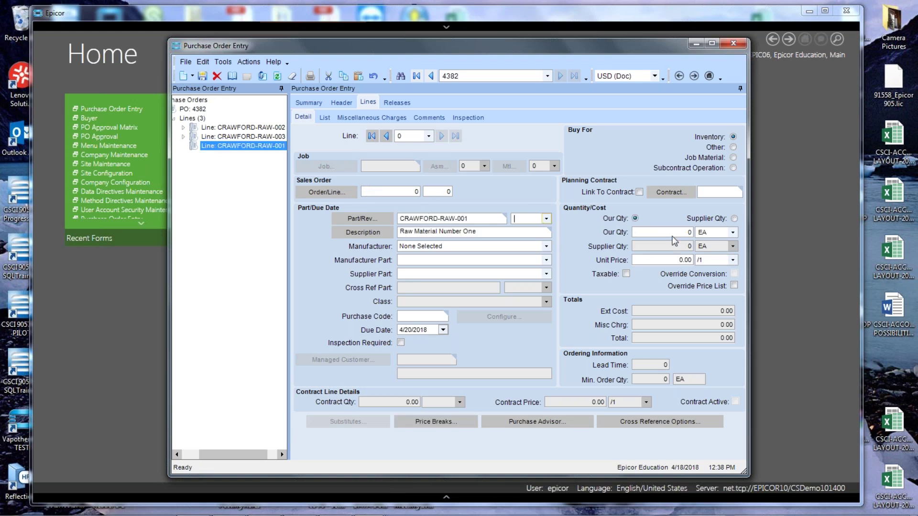
{"action": "left_click", "coordinate": [673, 232]}
{"action": "type", "text": "500"}
{"action": "key", "text": "Tab"}
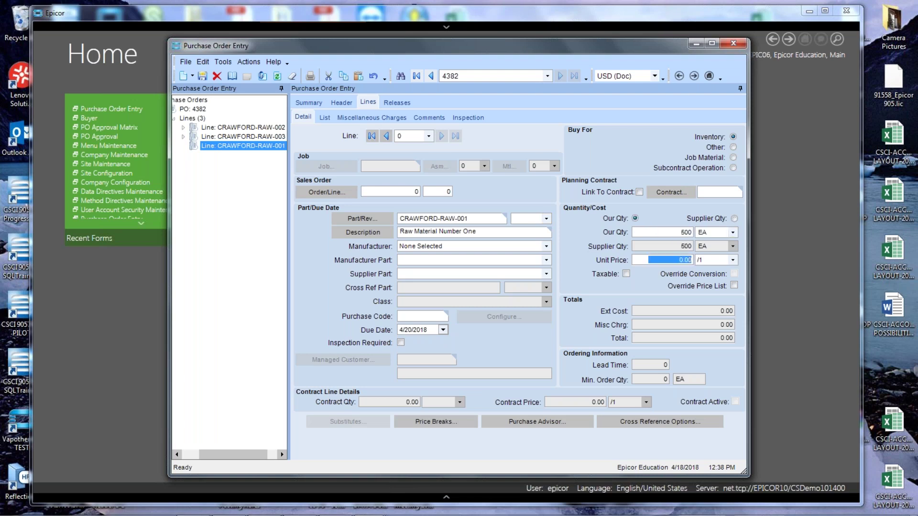
{"action": "type", "text": "230"}
{"action": "key", "text": "Tab"}
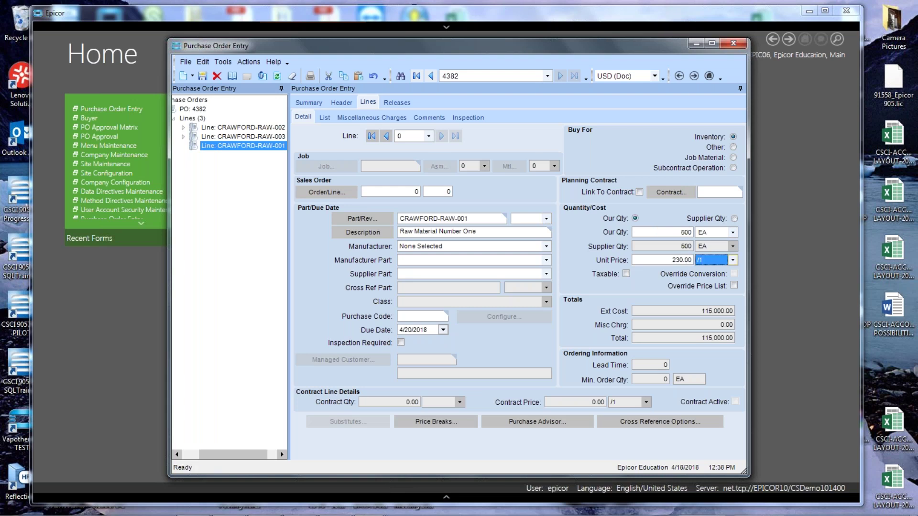
{"action": "left_click", "coordinate": [674, 258]}
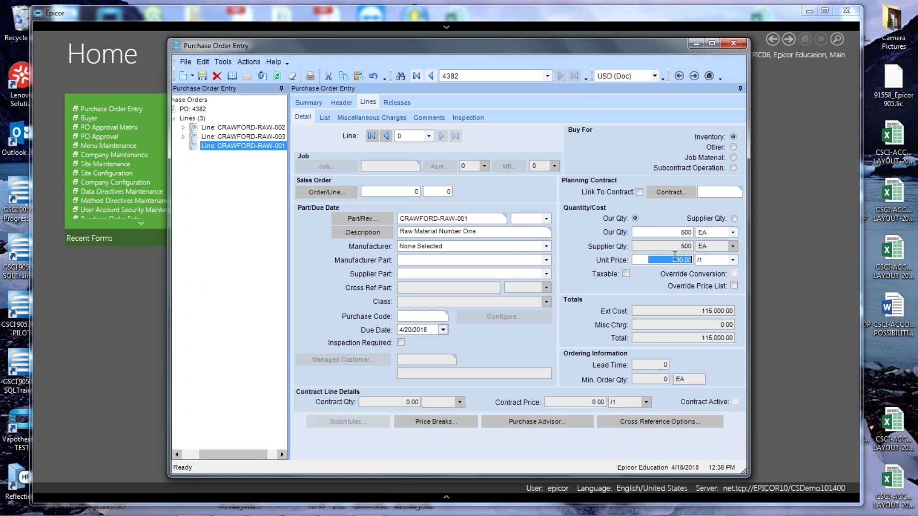
{"action": "type", "text": "1800"}
{"action": "key", "text": "Tab"}
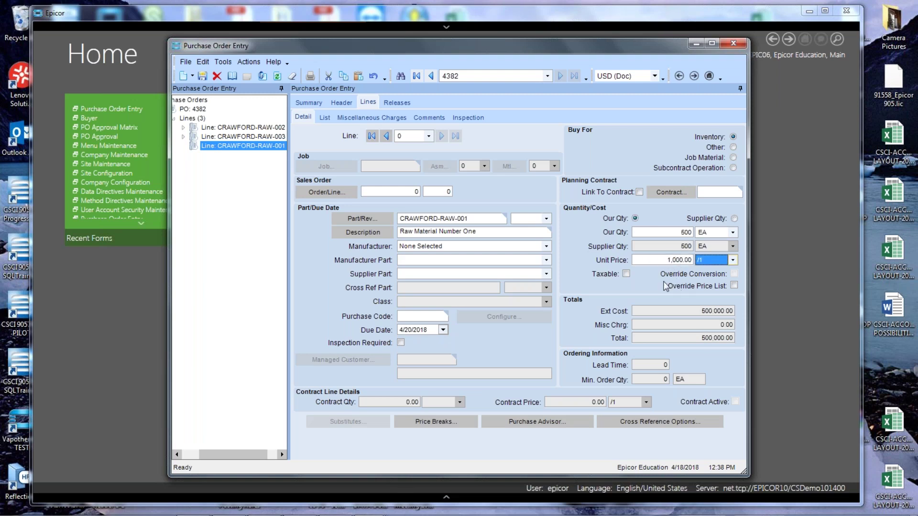
Raise the CRAWFORD-RAW-003 unit price to 1,000.00 and save the PO.
{"action": "left_click", "coordinate": [250, 138]}
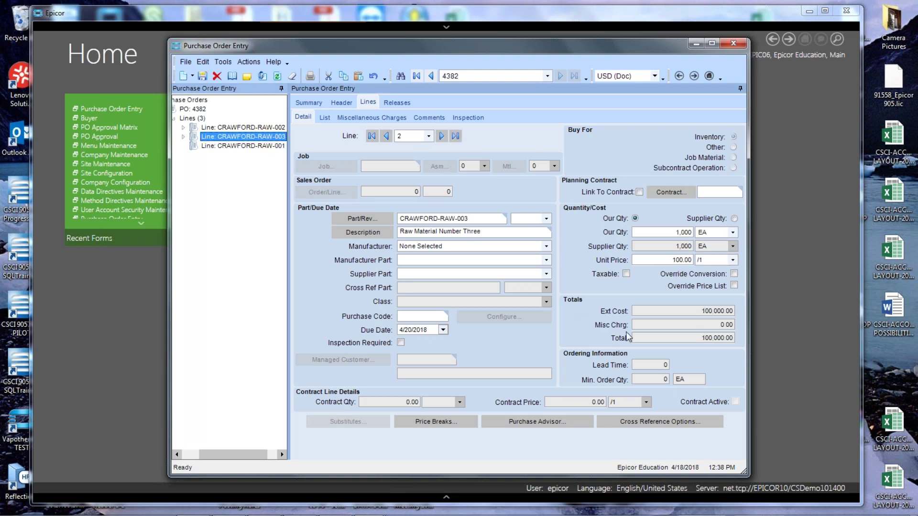
{"action": "left_click", "coordinate": [650, 261]}
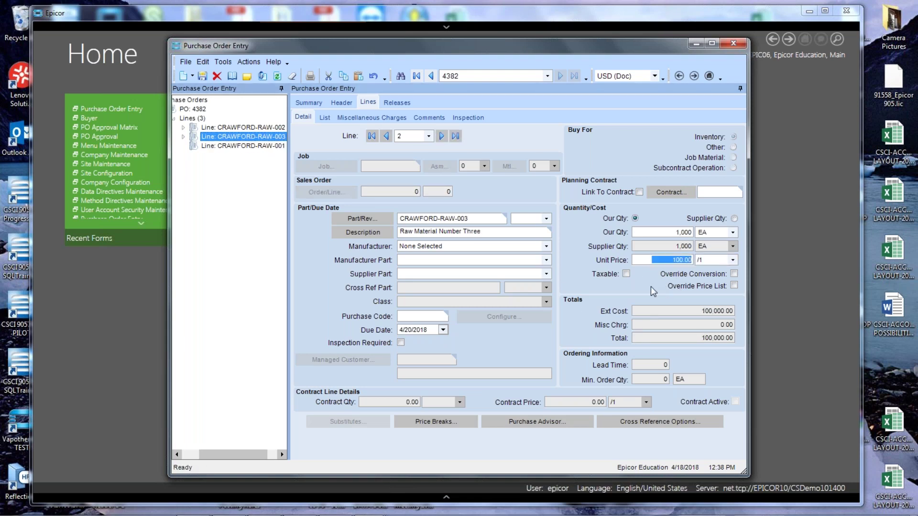
{"action": "type", "text": "1000"}
{"action": "key", "text": "Tab"}
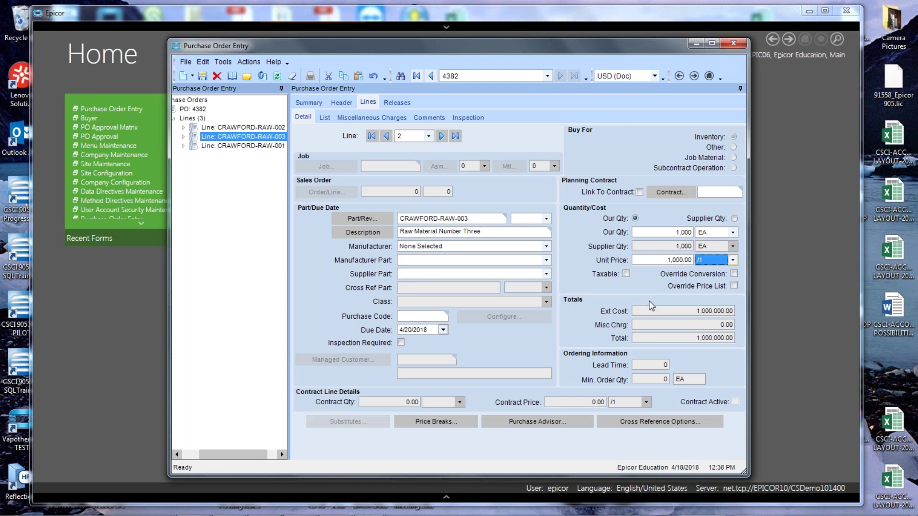
{"action": "left_click", "coordinate": [203, 76]}
{"action": "left_click", "coordinate": [309, 103]}
Mark PO 4382 Unapproved/Pending, accept the purchasing-limit warning, and close Purchase Order Entry.
{"action": "left_click", "coordinate": [369, 180]}
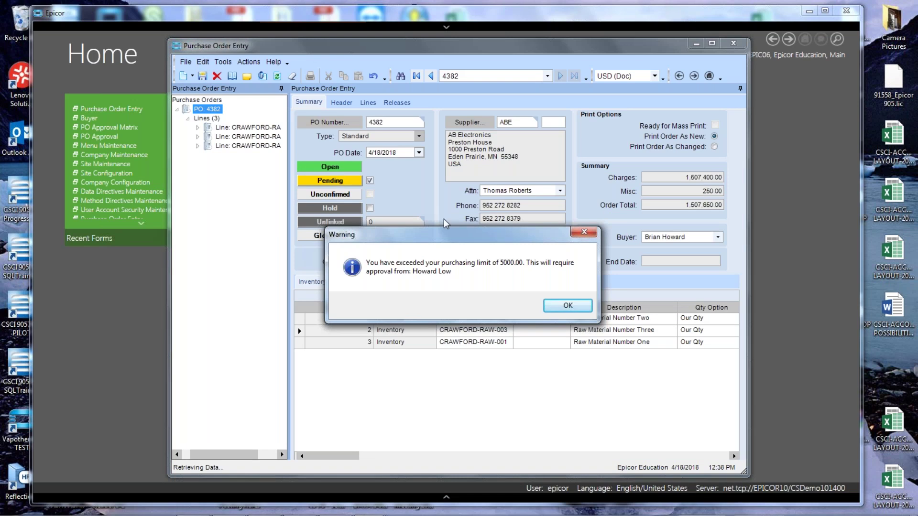
{"action": "left_click", "coordinate": [557, 306]}
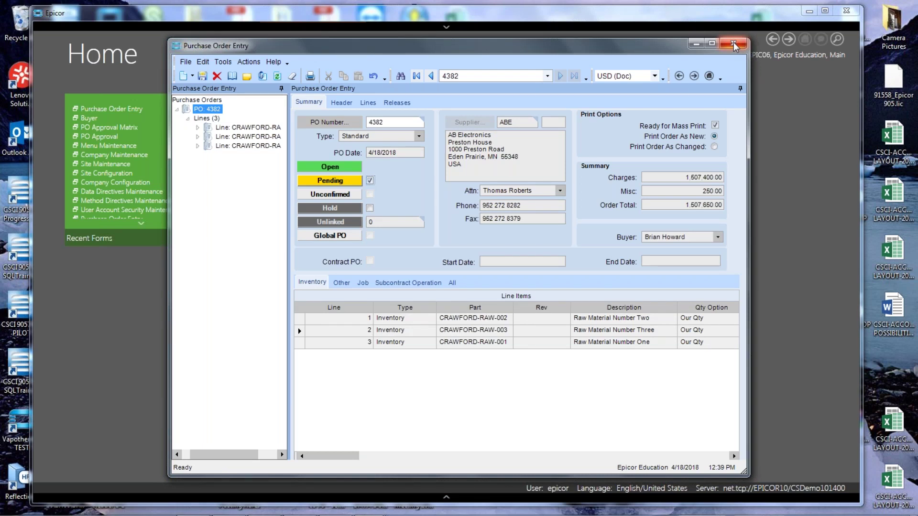
{"action": "left_click", "coordinate": [734, 43]}
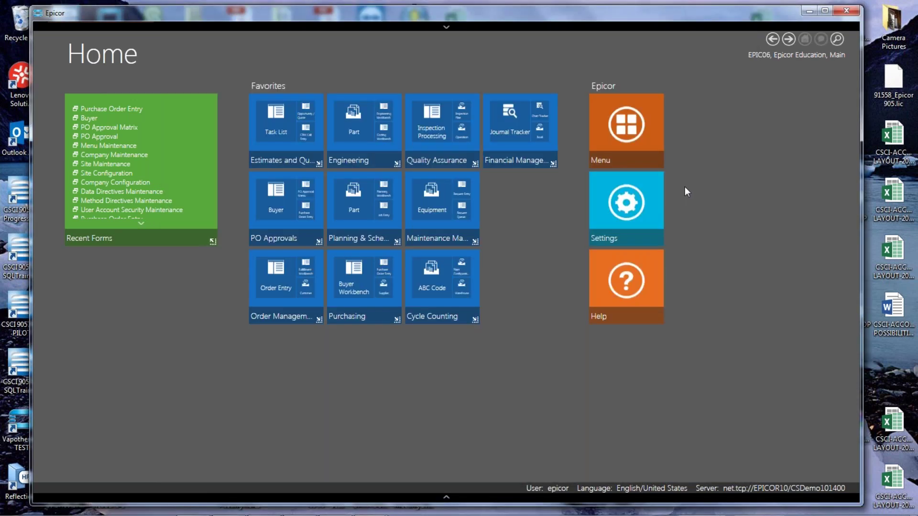
Change User to the approving manager, entering that user's name and password.
{"action": "left_click", "coordinate": [446, 497]}
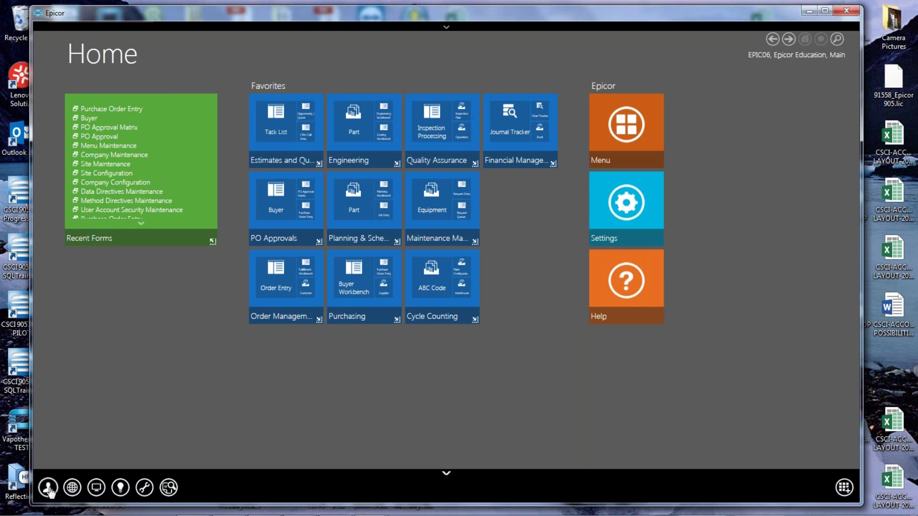
{"action": "left_click", "coordinate": [48, 488]}
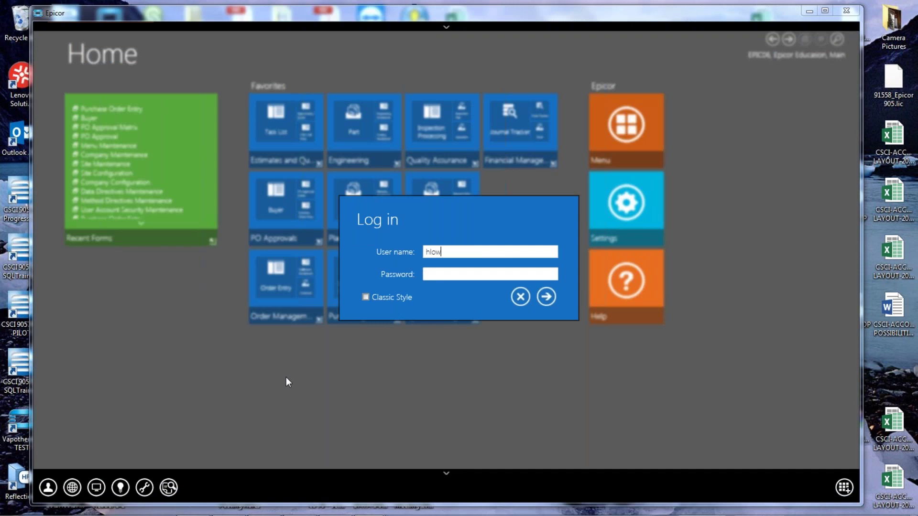
{"action": "key", "text": "Tab"}
{"action": "type", "text": "****"}
{"action": "key", "text": "Tab"}
{"action": "left_click", "coordinate": [548, 297]}
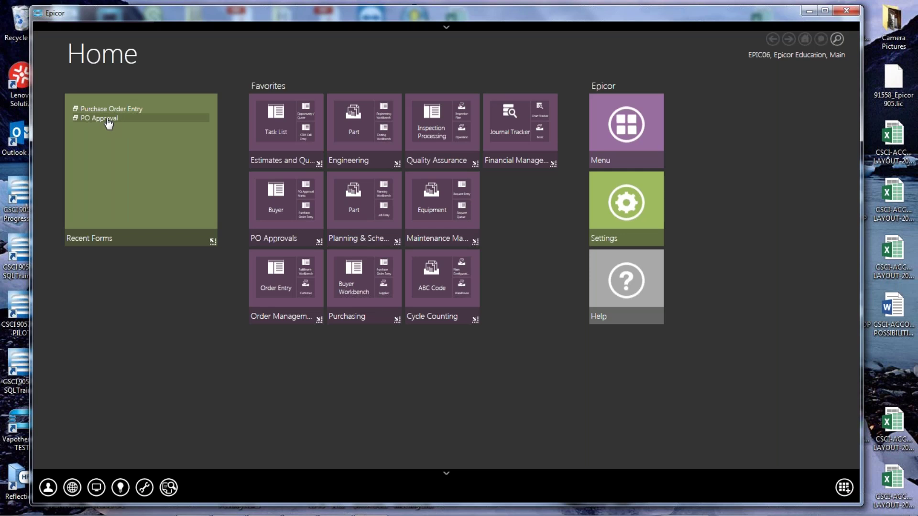
{"action": "left_click", "coordinate": [108, 120]}
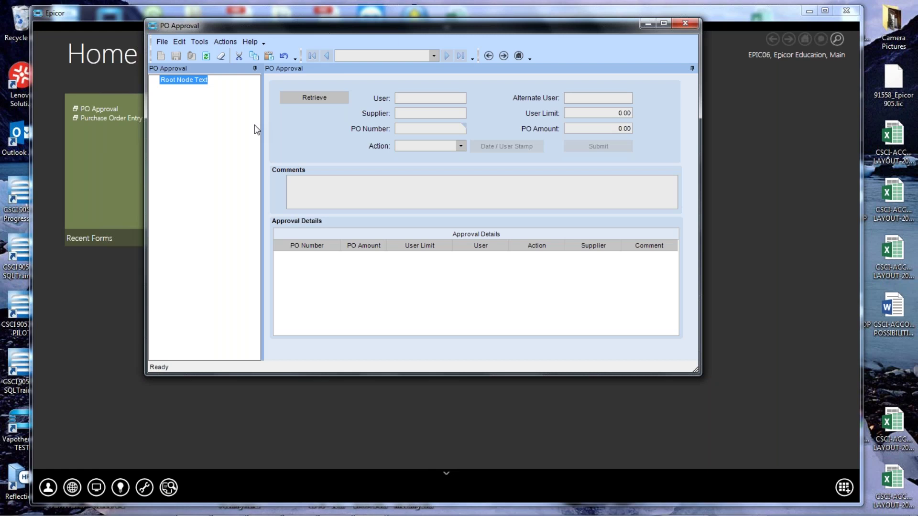
Retrieve the five pending POs and load PO 4381 (Potter Metal Supply, 23,500.00).
{"action": "left_click", "coordinate": [300, 98]}
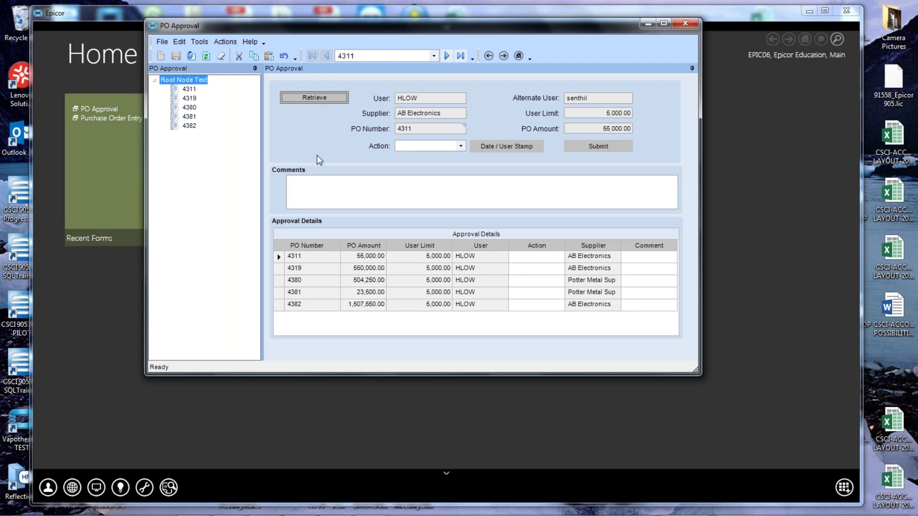
{"action": "left_click", "coordinate": [278, 293]}
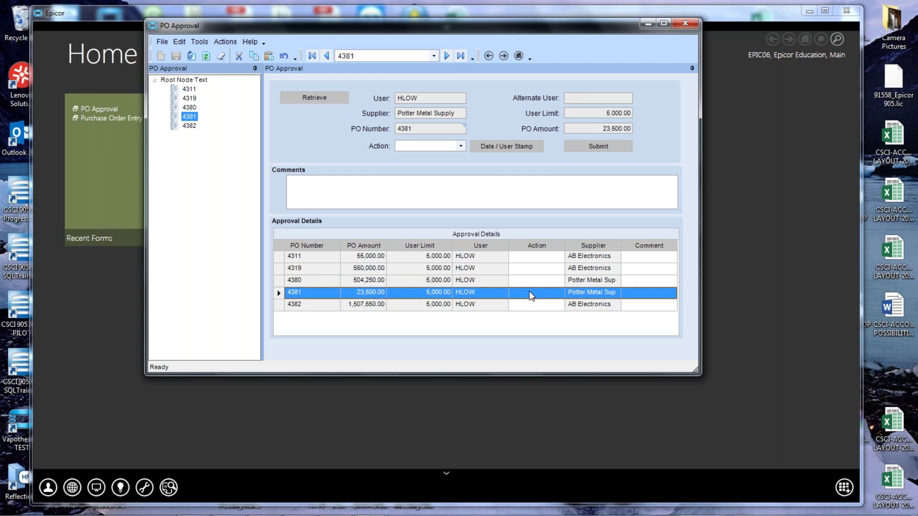
{"action": "left_click", "coordinate": [514, 298]}
{"action": "right_click", "coordinate": [418, 128]}
{"action": "mouse_move", "coordinate": [452, 139]}
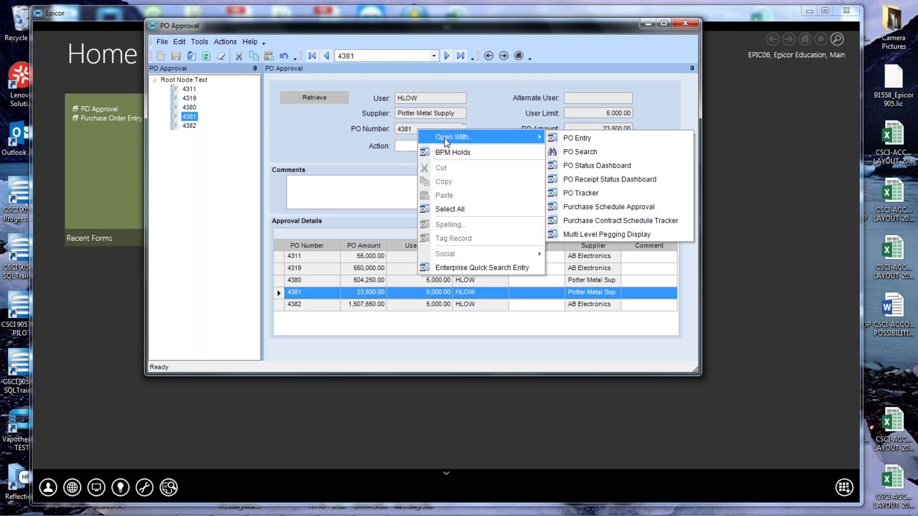
{"action": "left_click", "coordinate": [572, 194]}
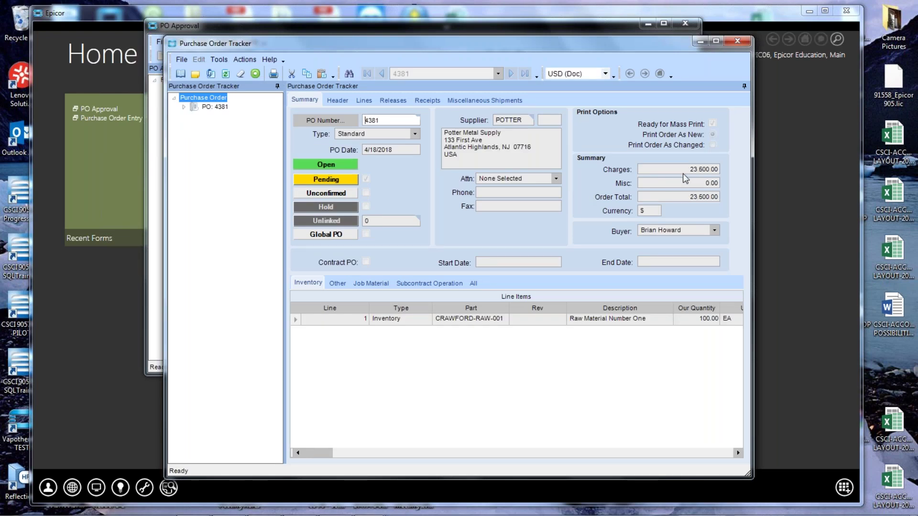
{"action": "left_click", "coordinate": [364, 100]}
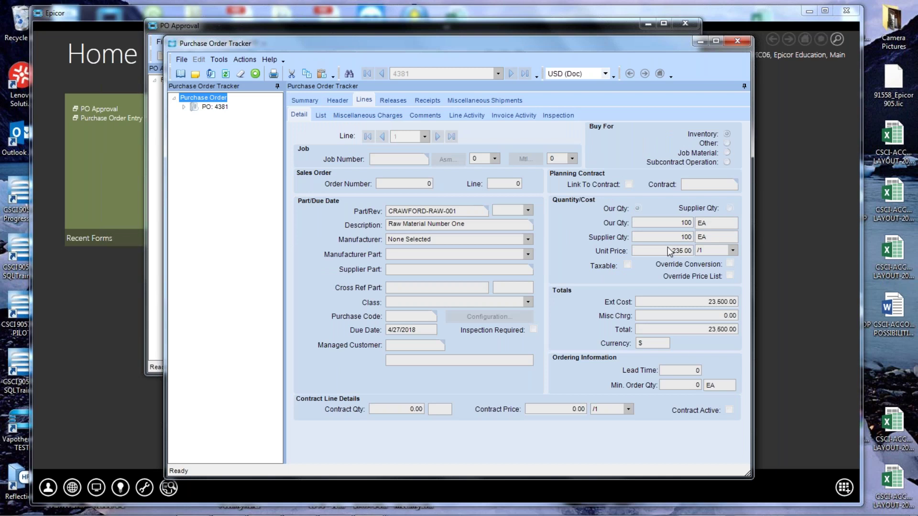
{"action": "left_click", "coordinate": [738, 40]}
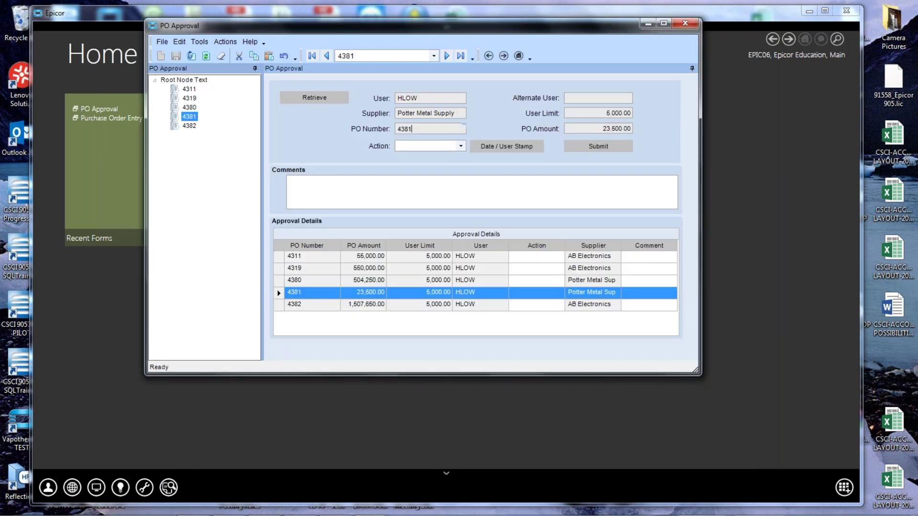
Set PO 4381's action to Approve, add a date/user stamp comment, and submit.
{"action": "left_click", "coordinate": [461, 146]}
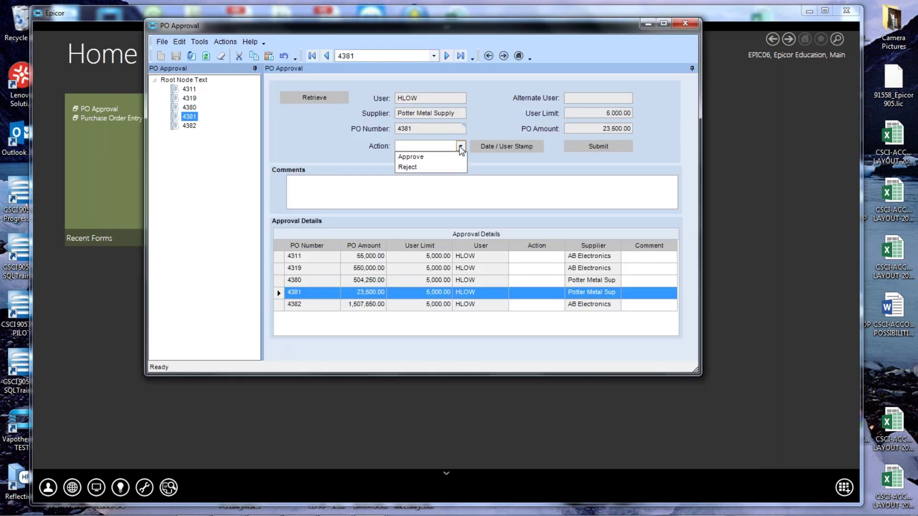
{"action": "left_click", "coordinate": [411, 158]}
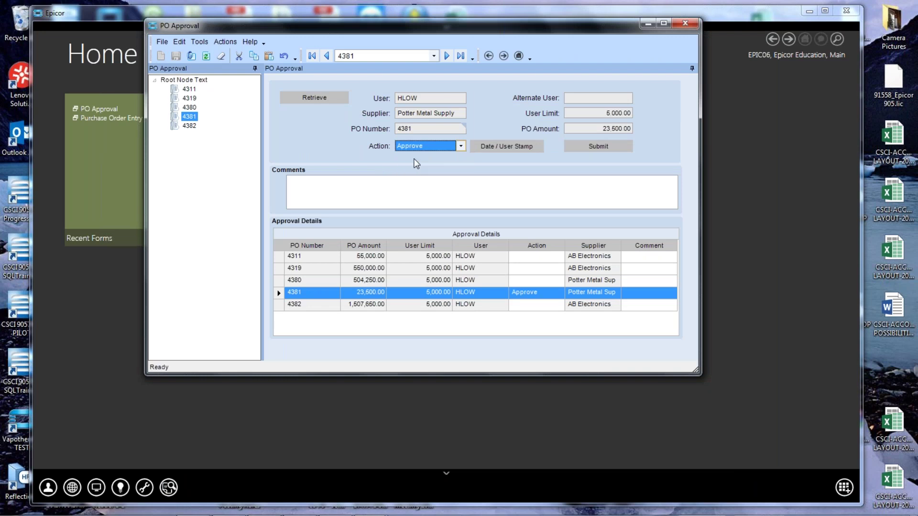
{"action": "left_click", "coordinate": [488, 150]}
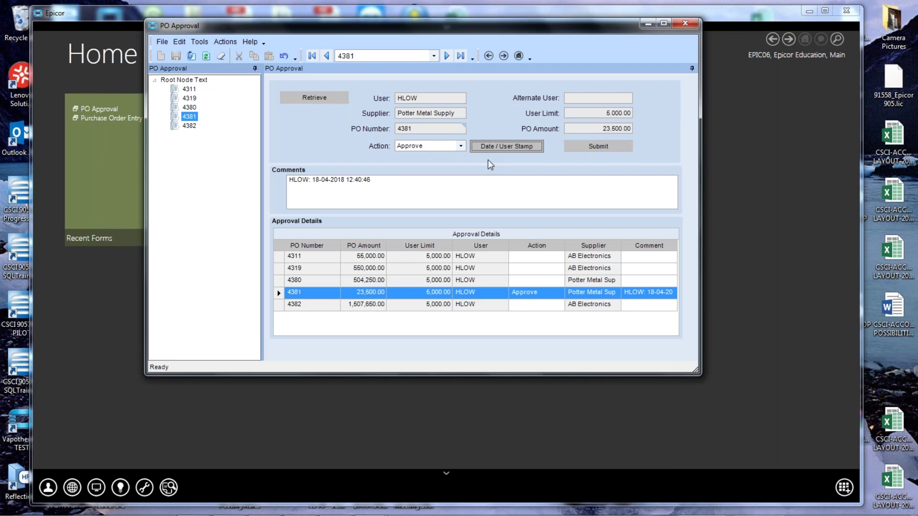
{"action": "double_click", "coordinate": [308, 182]}
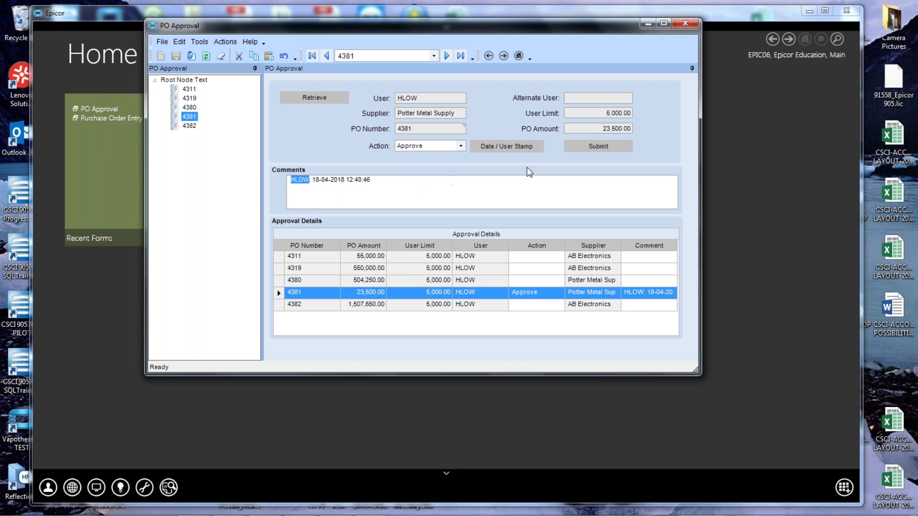
{"action": "left_click", "coordinate": [592, 148]}
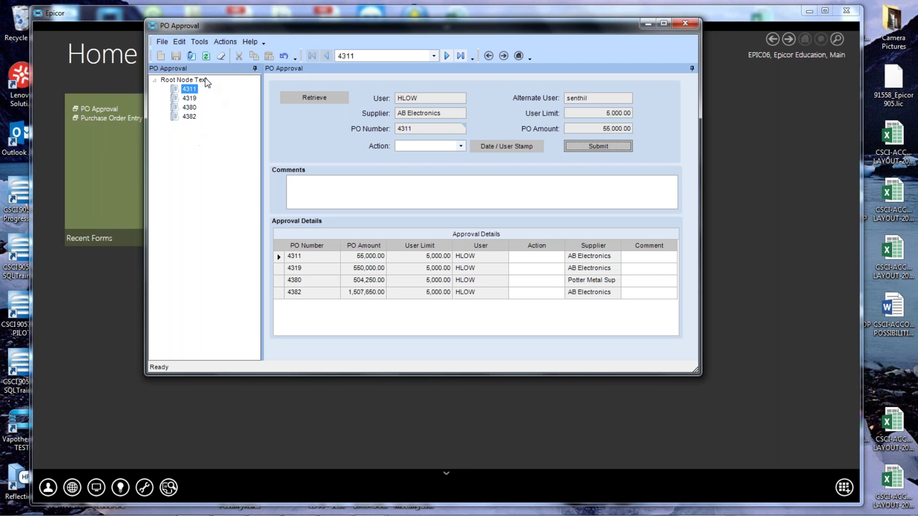
Approve PO 4382 with a stamp and comment 'After discussion with the buyer understand why this is so high'.
{"action": "left_click", "coordinate": [189, 117]}
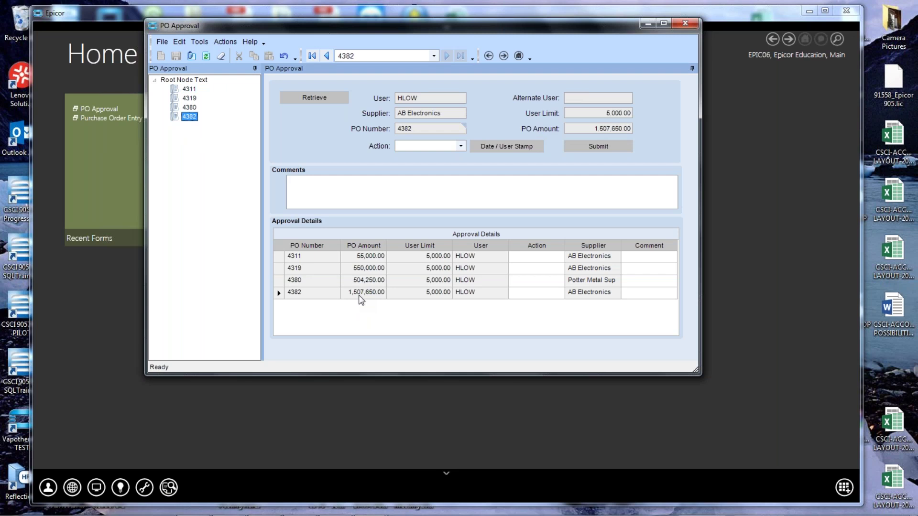
{"action": "left_click", "coordinate": [296, 294]}
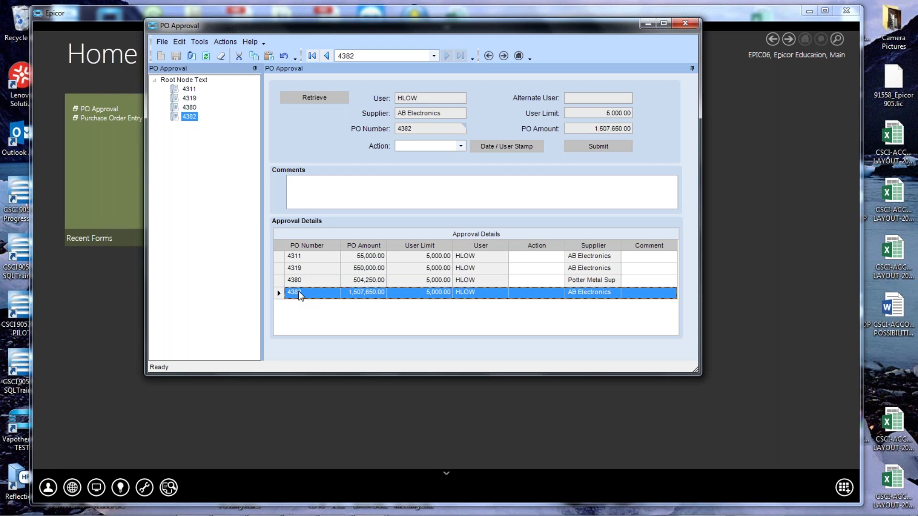
{"action": "left_click", "coordinate": [461, 147]}
{"action": "left_click", "coordinate": [436, 158]}
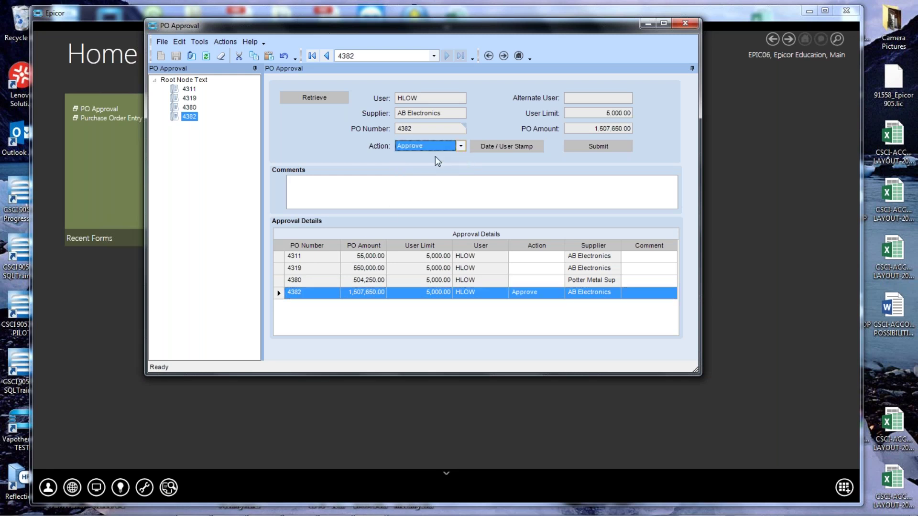
{"action": "left_click", "coordinate": [486, 149]}
{"action": "left_click", "coordinate": [413, 185]}
{"action": "key", "text": "Return"}
{"action": "type", "text": "After"}
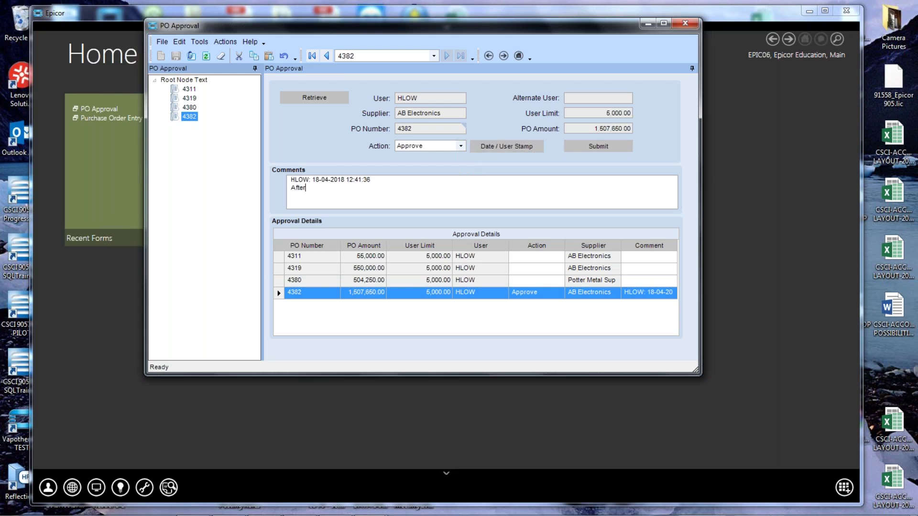
{"action": "type", "text": " discussion with the buyer understan"}
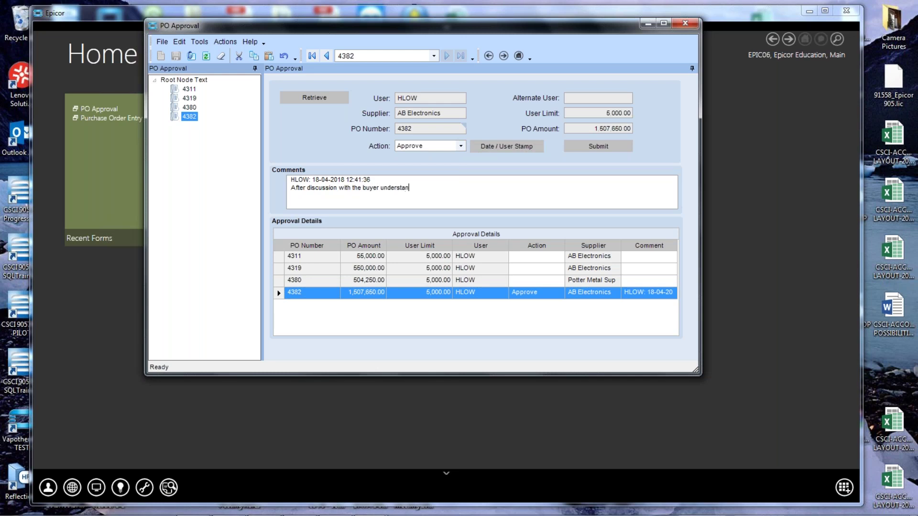
{"action": "type", "text": "d why this is so high."}
{"action": "left_click", "coordinate": [593, 147]}
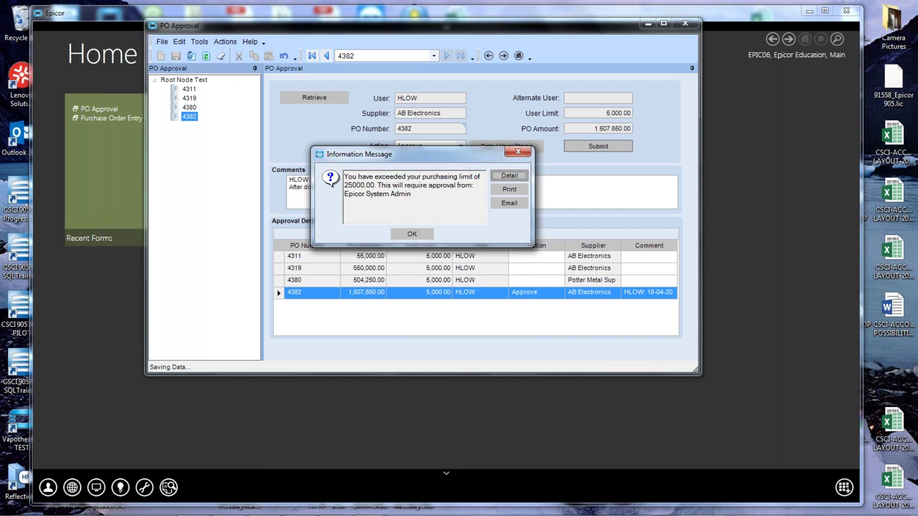
{"action": "left_click", "coordinate": [413, 234]}
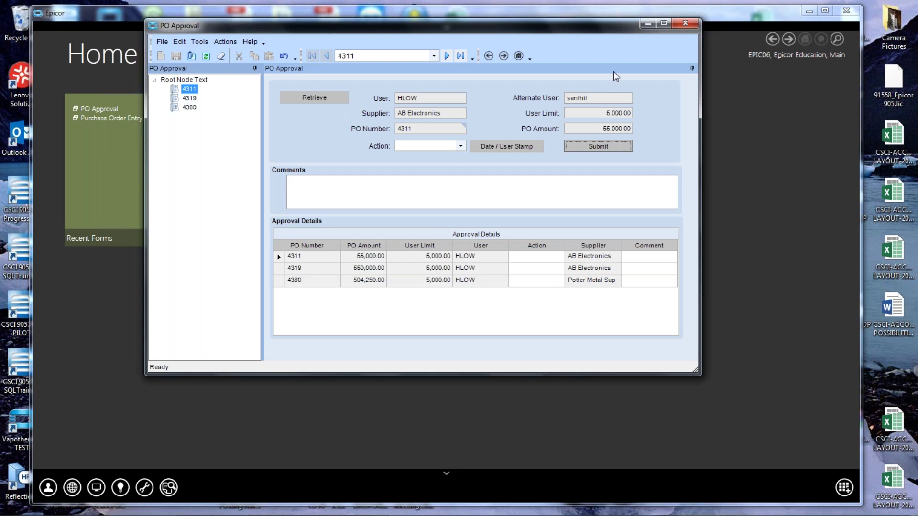
Close PO Approval and sign in with the next approver's user name and password.
{"action": "left_click", "coordinate": [686, 23]}
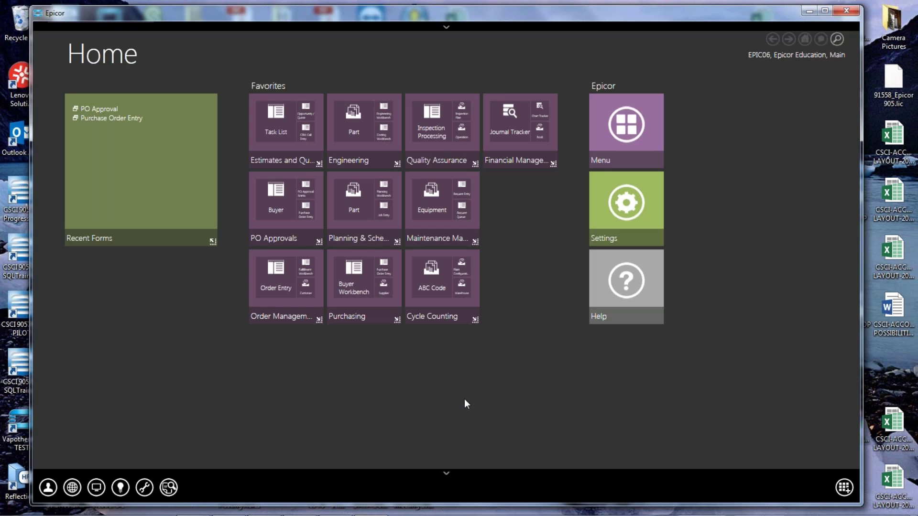
{"action": "left_click", "coordinate": [51, 488]}
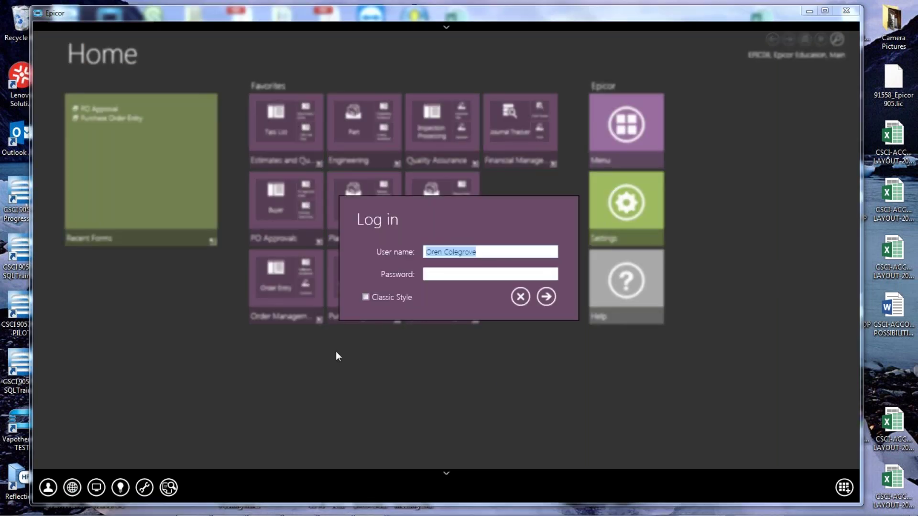
{"action": "type", "text": "epicor"}
{"action": "key", "text": "Tab"}
{"action": "type", "text": "epicor"}
{"action": "key", "text": "Return"}
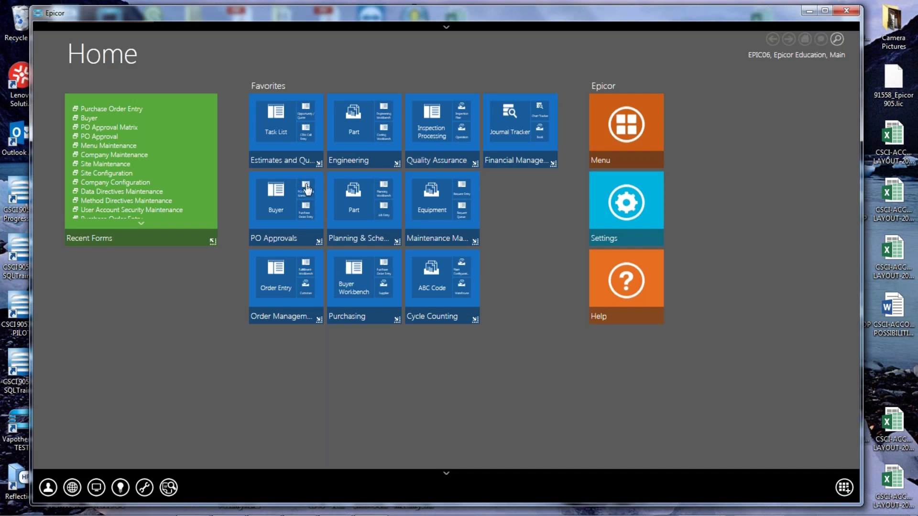
Open PO Approval from the PO Approvals group, retrieve pending POs, and select PO 4382.
{"action": "left_click", "coordinate": [318, 241]}
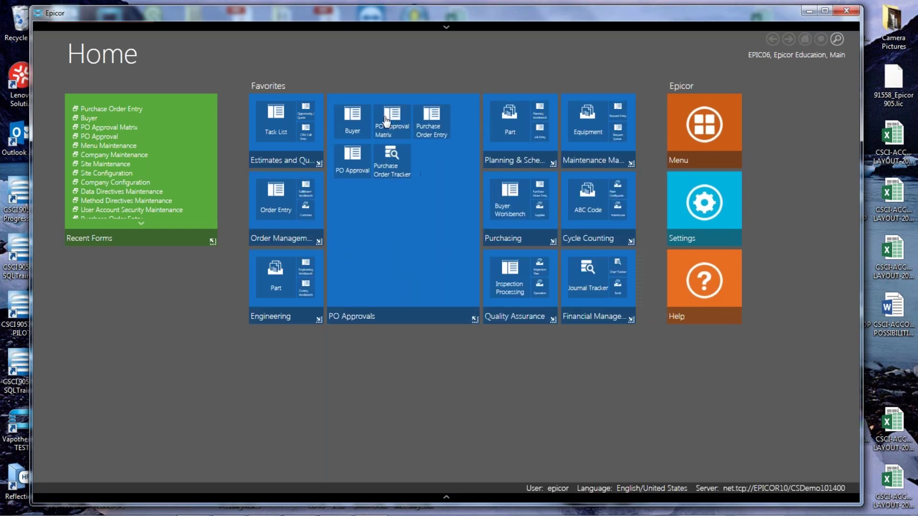
{"action": "left_click", "coordinate": [353, 161]}
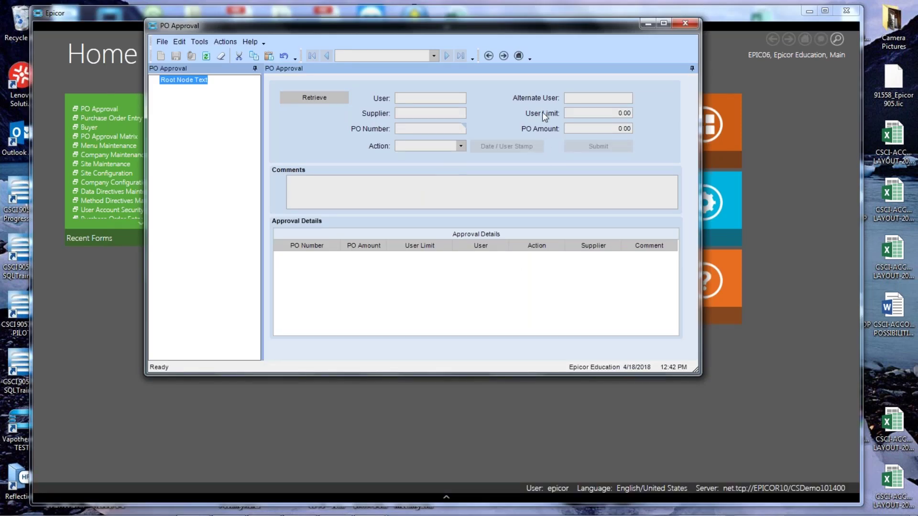
{"action": "left_click", "coordinate": [327, 98]}
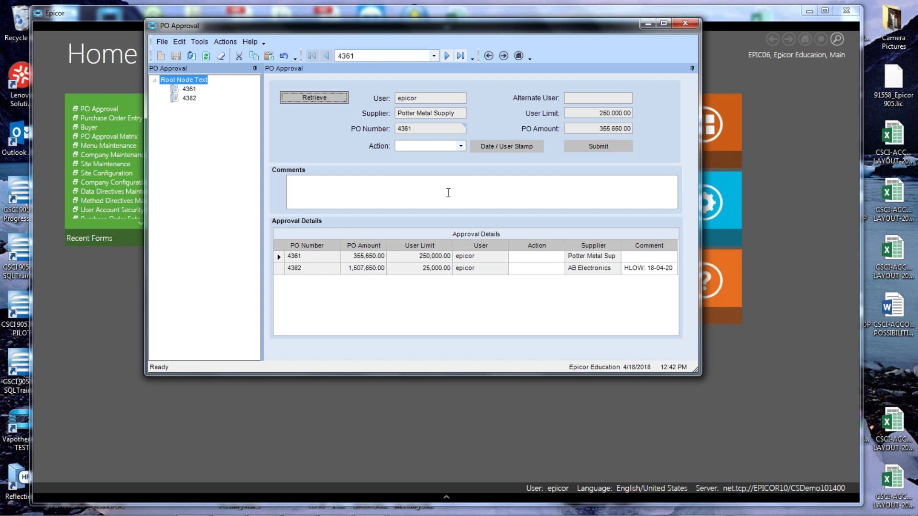
{"action": "left_click", "coordinate": [189, 89]}
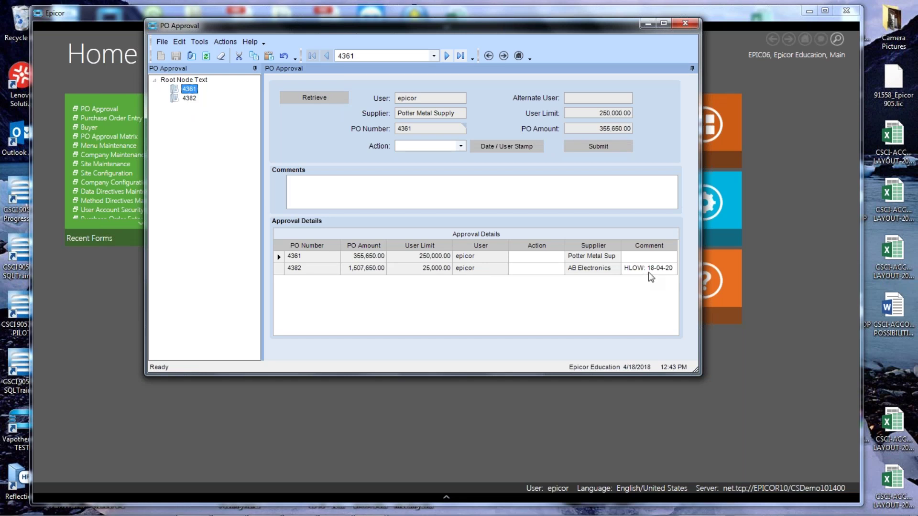
{"action": "left_click", "coordinate": [279, 270]}
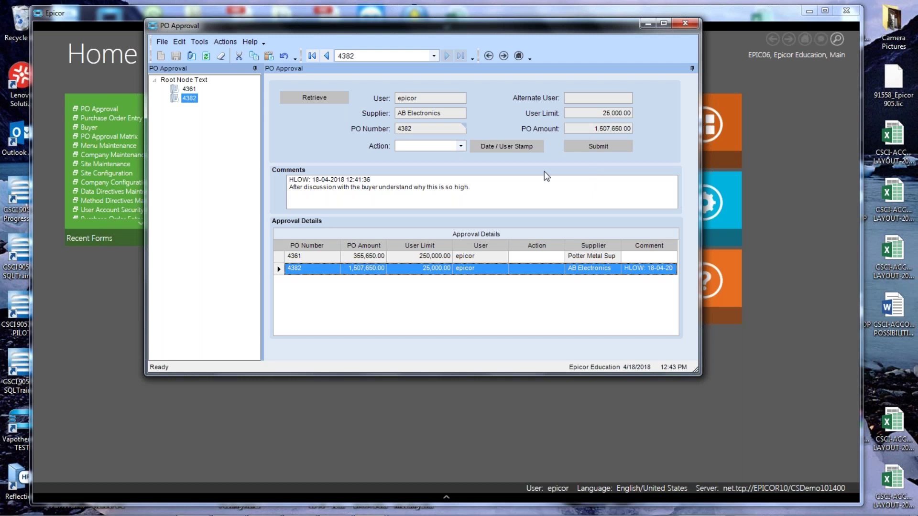
Approve PO 4382 with a date/user stamp, accept the 500,000.00 limit message, and close.
{"action": "left_click", "coordinate": [460, 146]}
{"action": "left_click", "coordinate": [446, 156]}
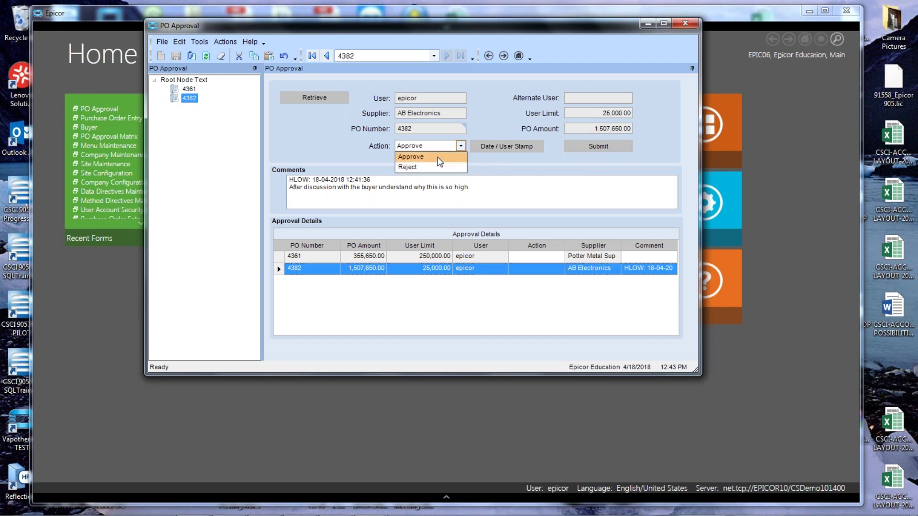
{"action": "left_click", "coordinate": [487, 146]}
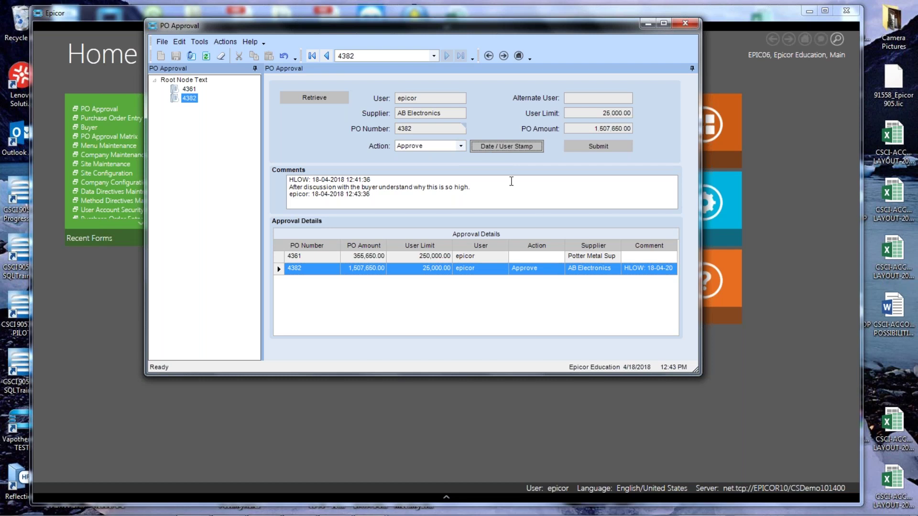
{"action": "left_click", "coordinate": [587, 147]}
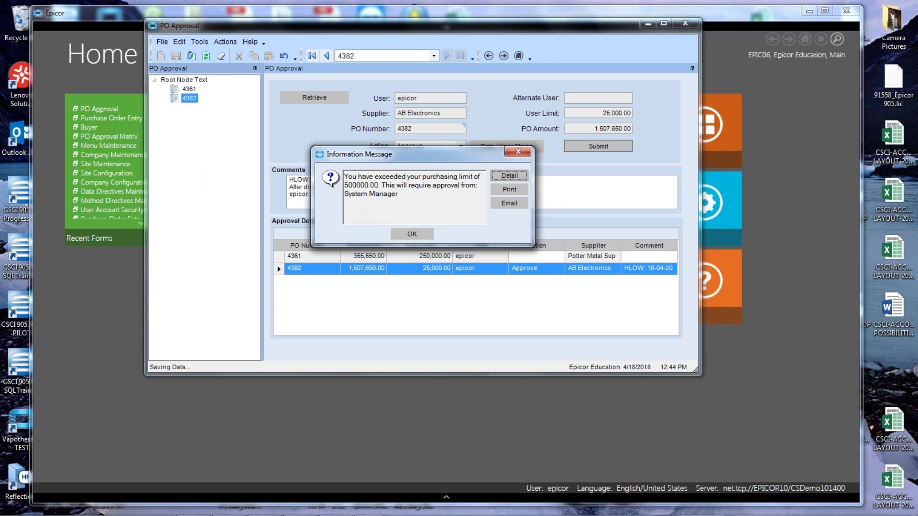
{"action": "left_click", "coordinate": [423, 234]}
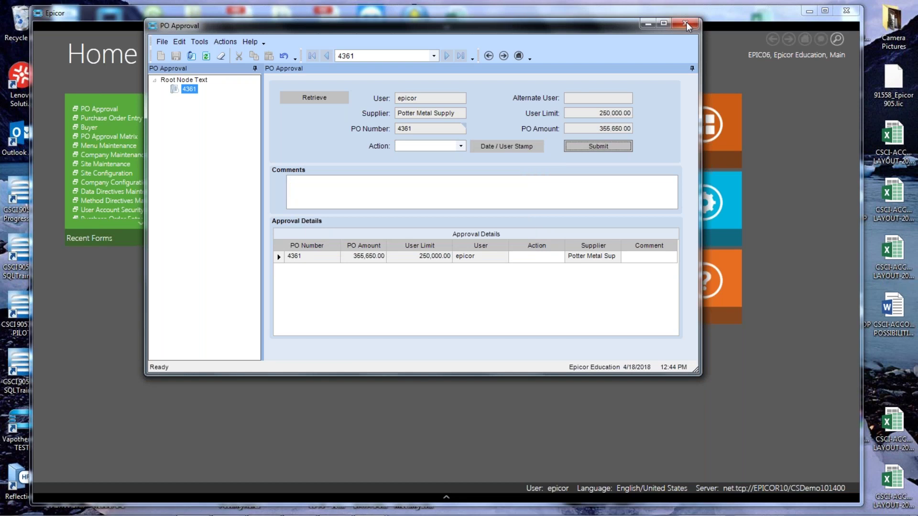
{"action": "left_click", "coordinate": [685, 22]}
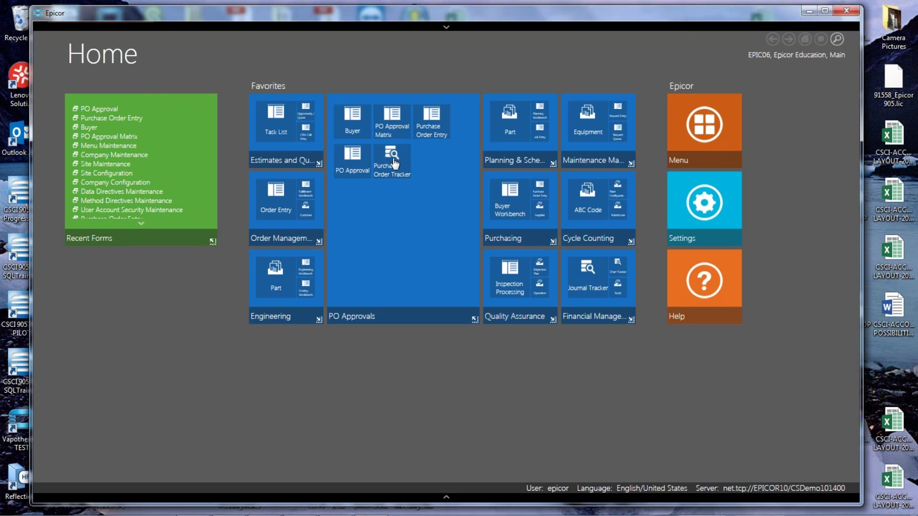
{"action": "left_click", "coordinate": [392, 170]}
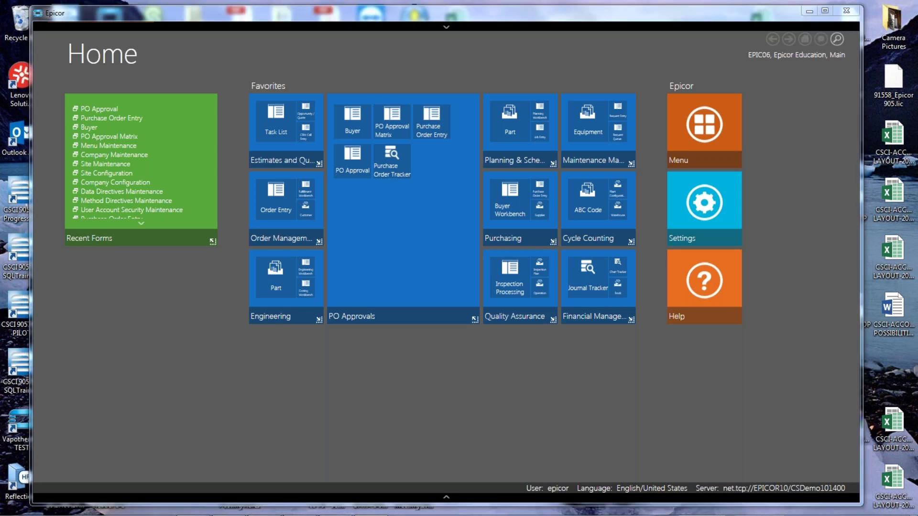
{"action": "type", "text": "4381"}
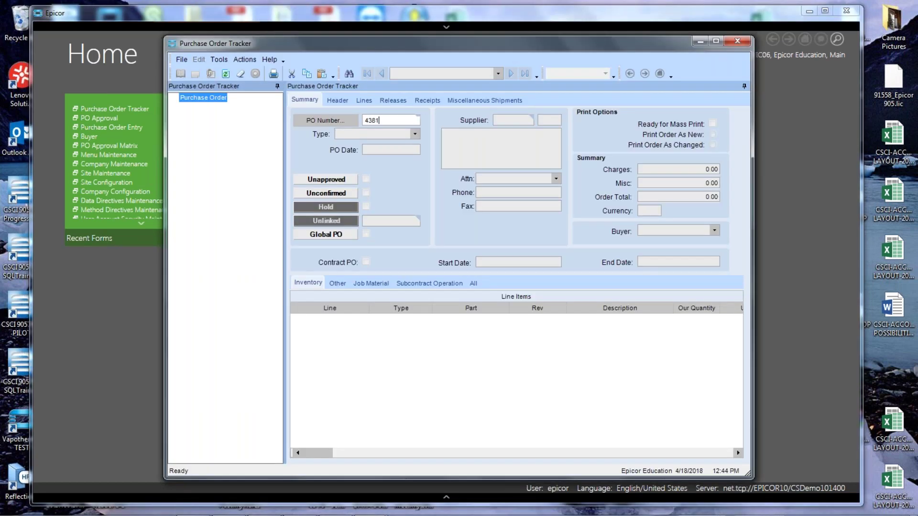
{"action": "key", "text": "Tab"}
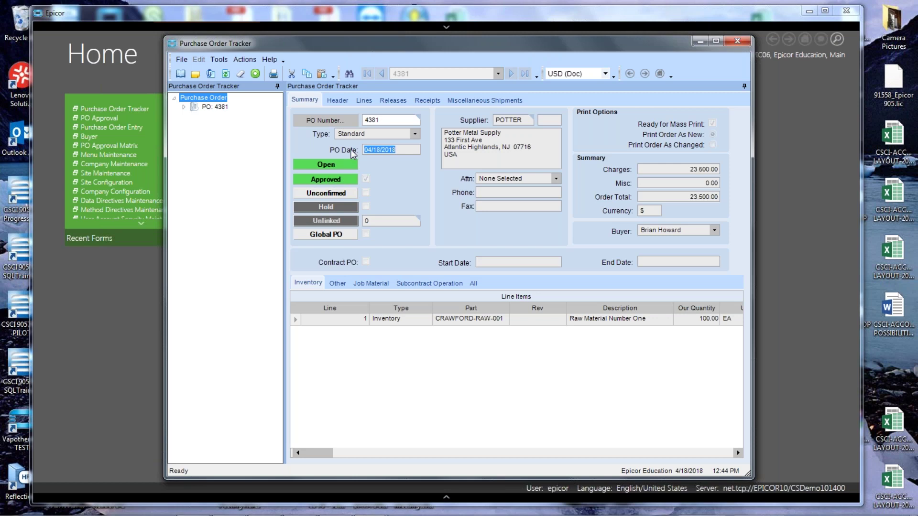
{"action": "left_click", "coordinate": [386, 122]}
{"action": "key", "text": "BackSpace"}
{"action": "type", "text": "2"}
{"action": "key", "text": "Tab"}
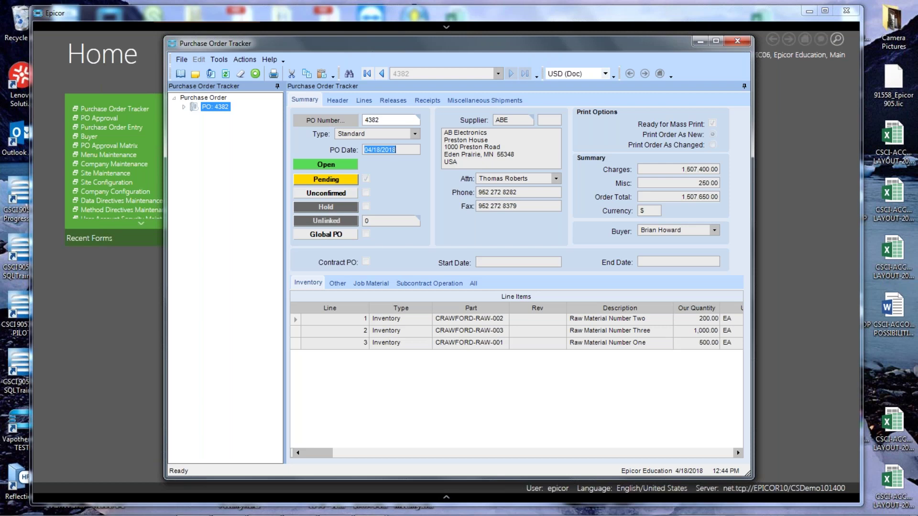
{"action": "left_click", "coordinate": [738, 41]}
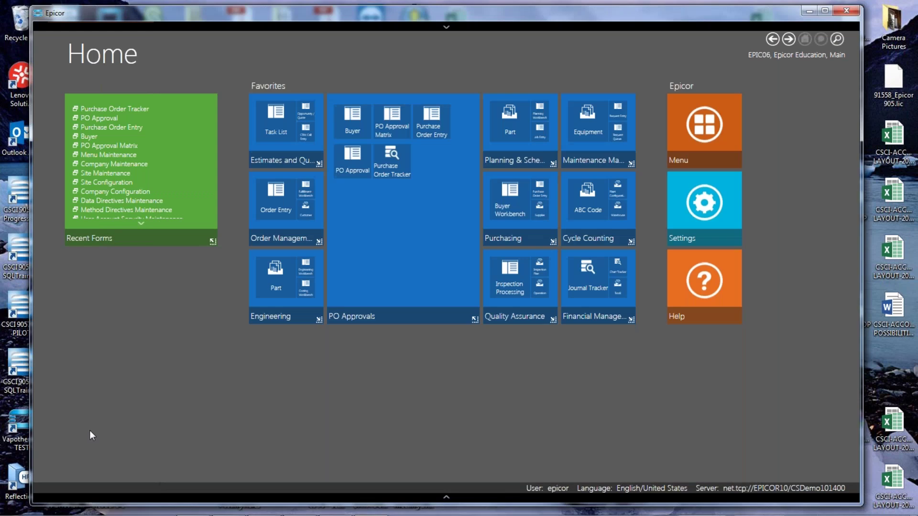
Switch users to the manager account, then open PO Approval from Recent Forms.
{"action": "left_click", "coordinate": [446, 498]}
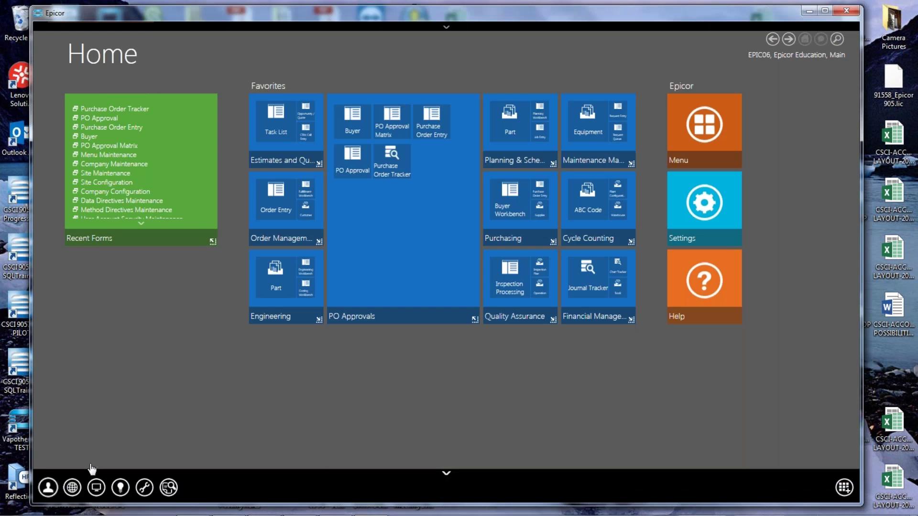
{"action": "left_click", "coordinate": [47, 488]}
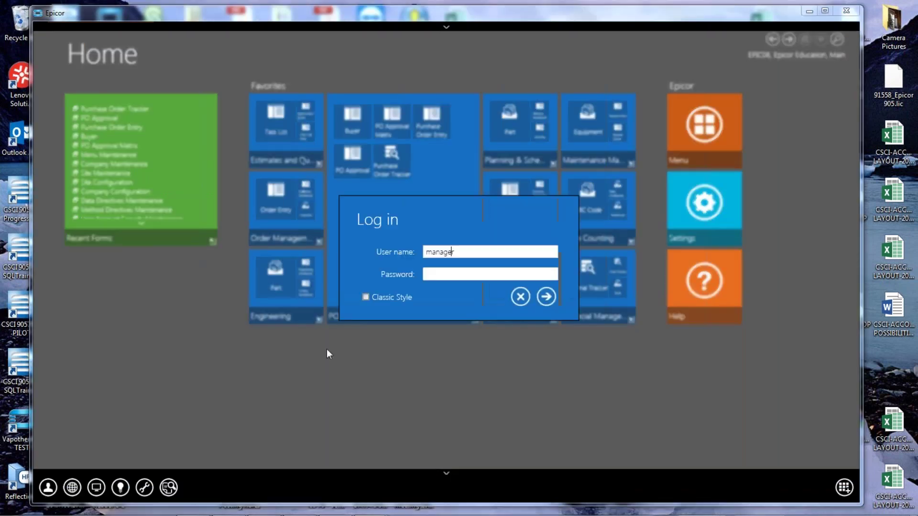
{"action": "type", "text": "****"}
{"action": "key", "text": "Return"}
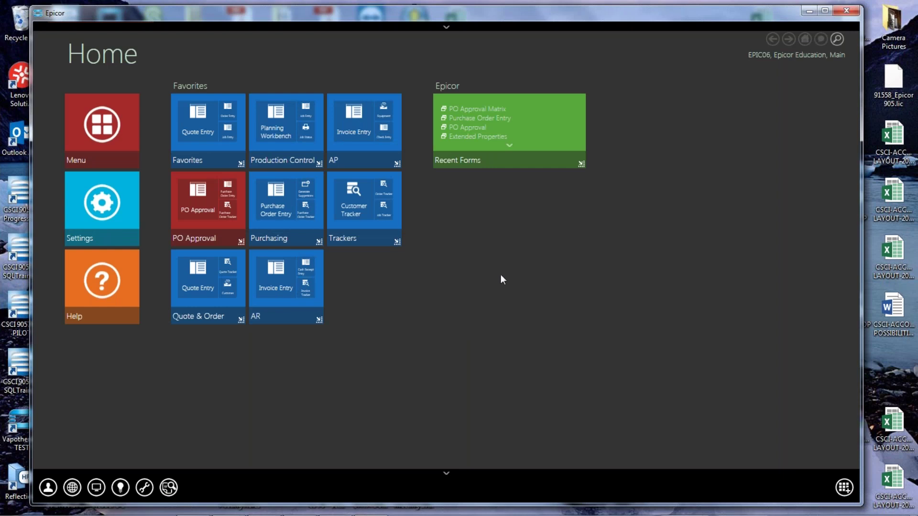
{"action": "left_click", "coordinate": [471, 127]}
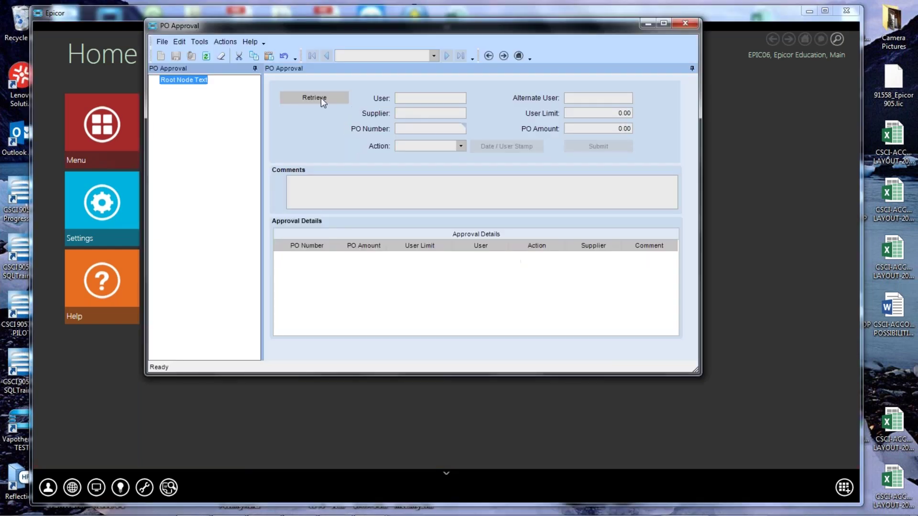
Retrieve the manager's pending POs, select PO 4382, and set its Action to Reject.
{"action": "left_click", "coordinate": [314, 97]}
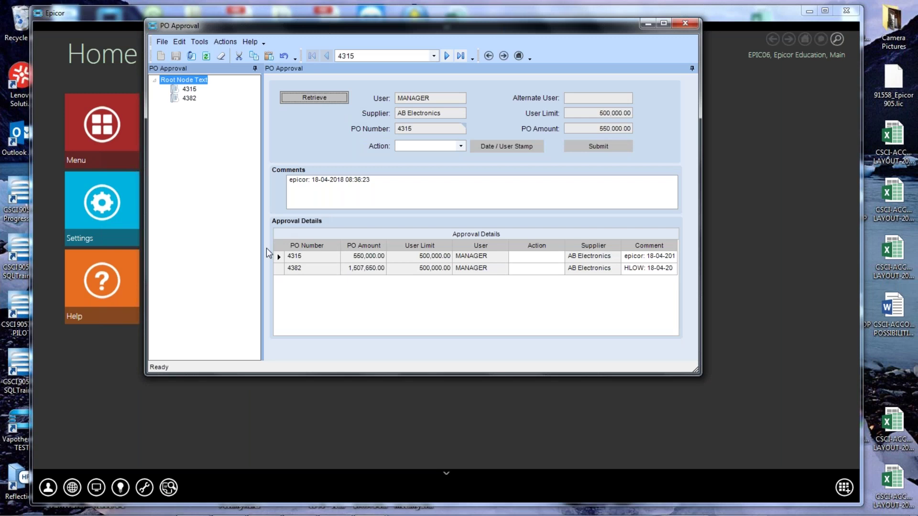
{"action": "left_click", "coordinate": [279, 270]}
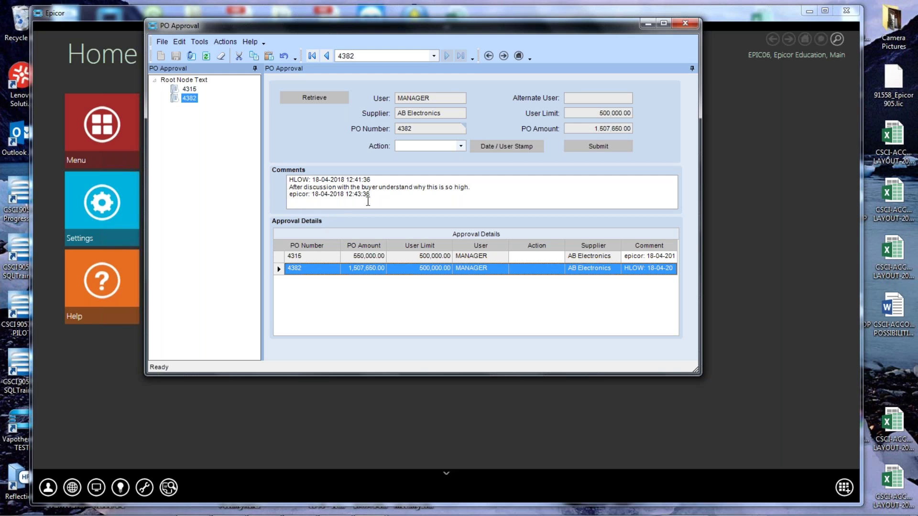
{"action": "left_click", "coordinate": [461, 145]}
{"action": "left_click", "coordinate": [412, 166]}
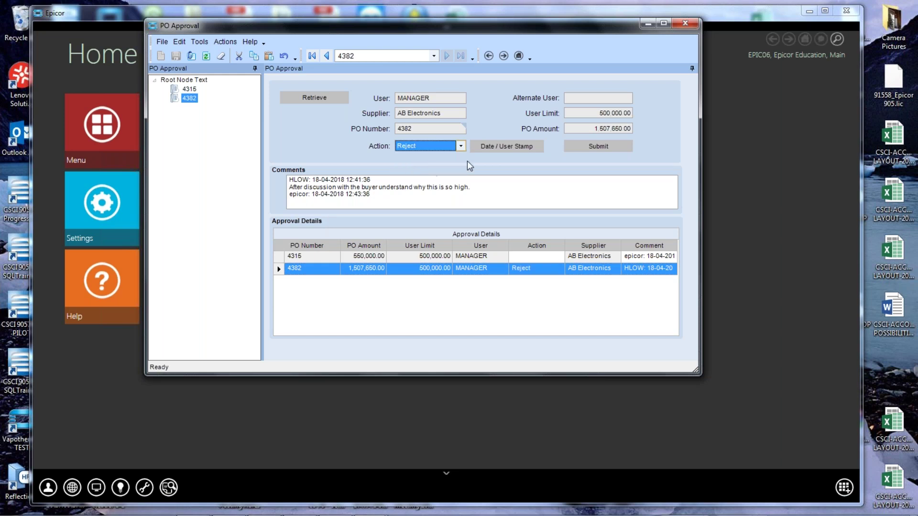
Add a stamped comment 'PO Line 2 needs review to get pricing correct.', submit the rejection, and close PO Approval.
{"action": "left_click", "coordinate": [489, 148]}
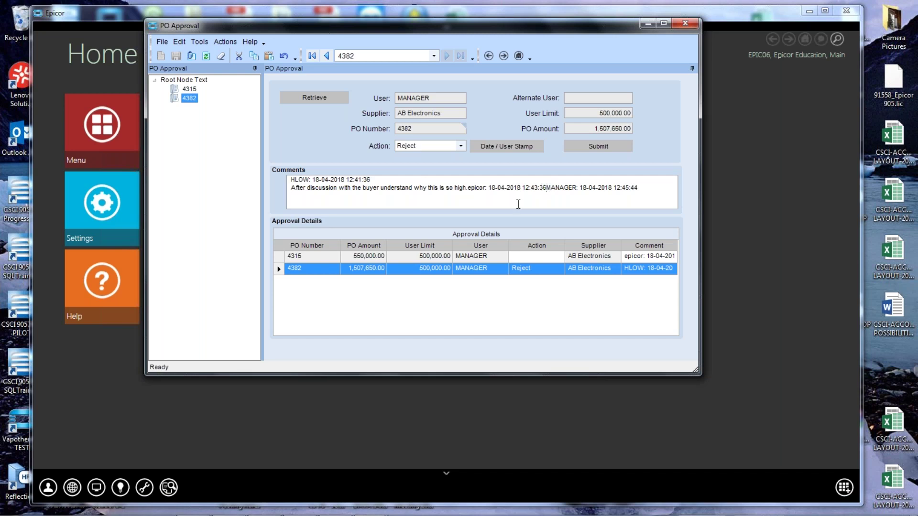
{"action": "key", "text": "Return"}
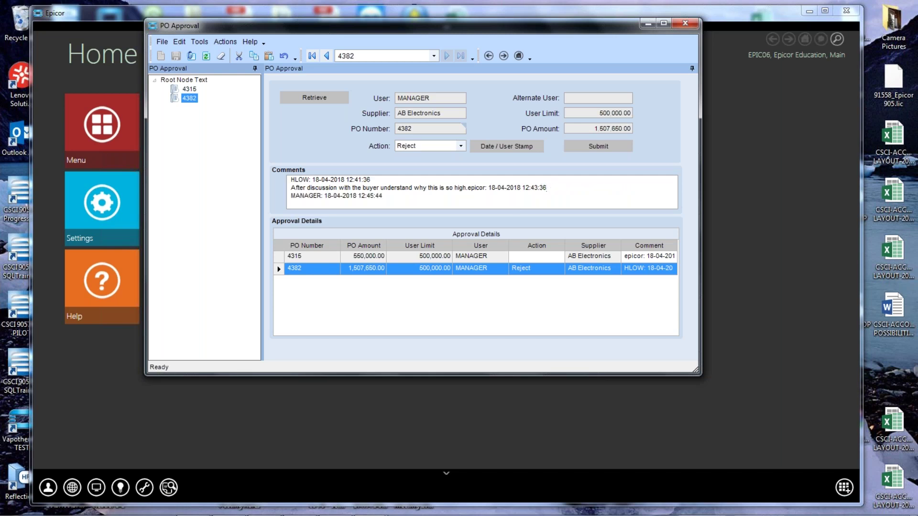
{"action": "left_click", "coordinate": [432, 202]}
{"action": "key", "text": "Return"}
{"action": "type", "text": "PO Line 2 needs review to get pricing c"}
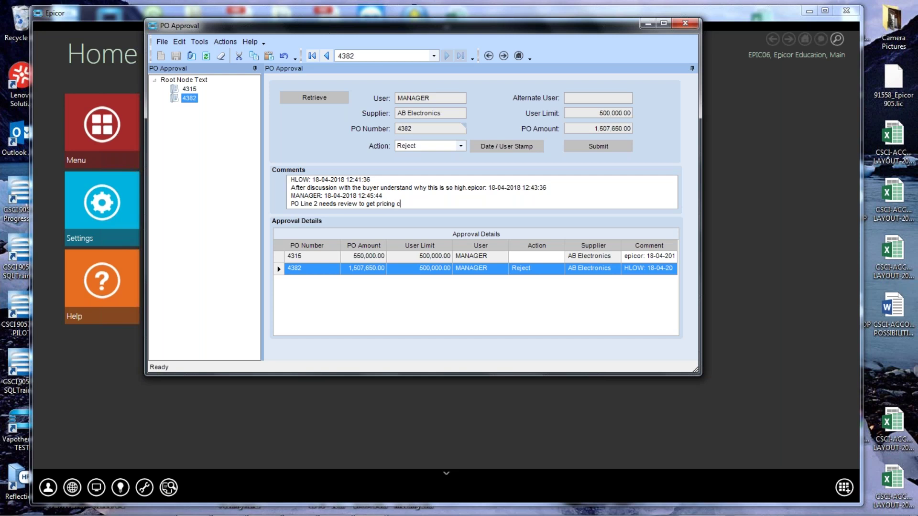
{"action": "type", "text": "orrect."}
{"action": "left_click", "coordinate": [596, 146]}
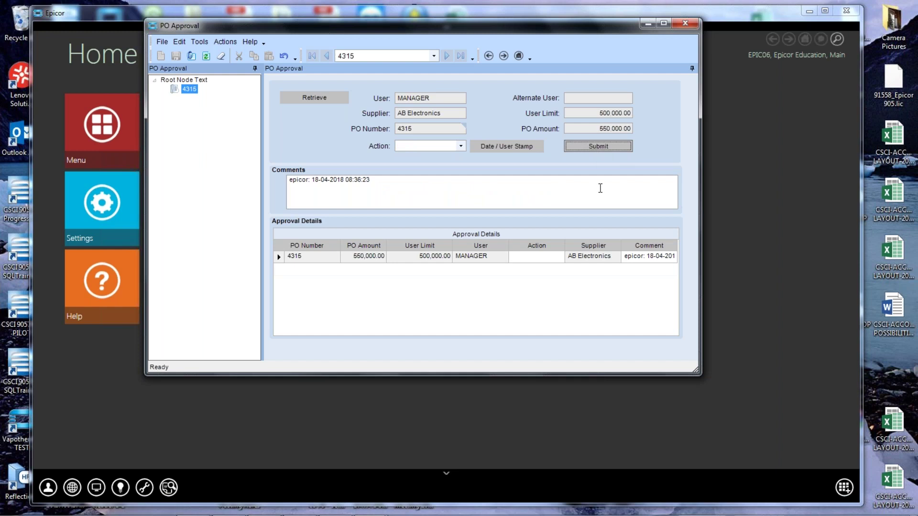
{"action": "left_click", "coordinate": [685, 25]}
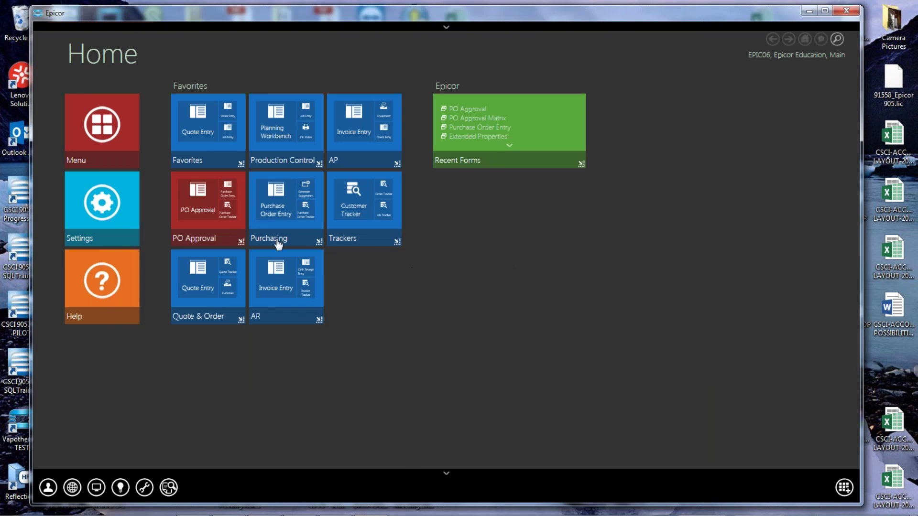
Load PO 4382 in Purchase Order Entry and clear its Rejected status.
{"action": "left_click", "coordinate": [229, 190]}
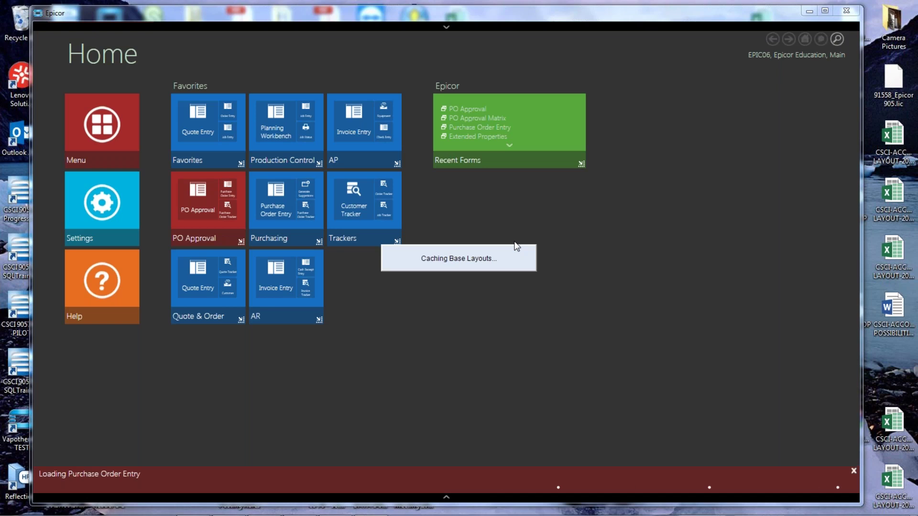
{"action": "type", "text": "43"}
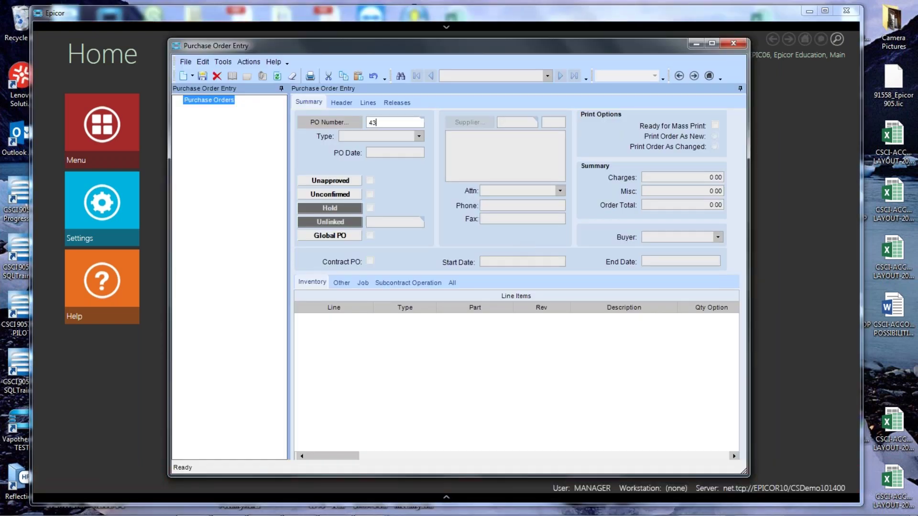
{"action": "type", "text": "82"}
{"action": "key", "text": "Tab"}
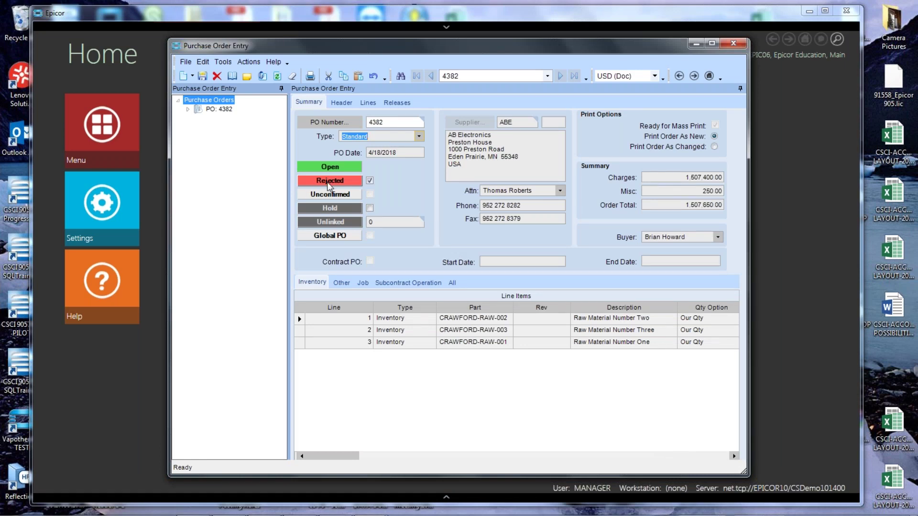
{"action": "left_click", "coordinate": [369, 180]}
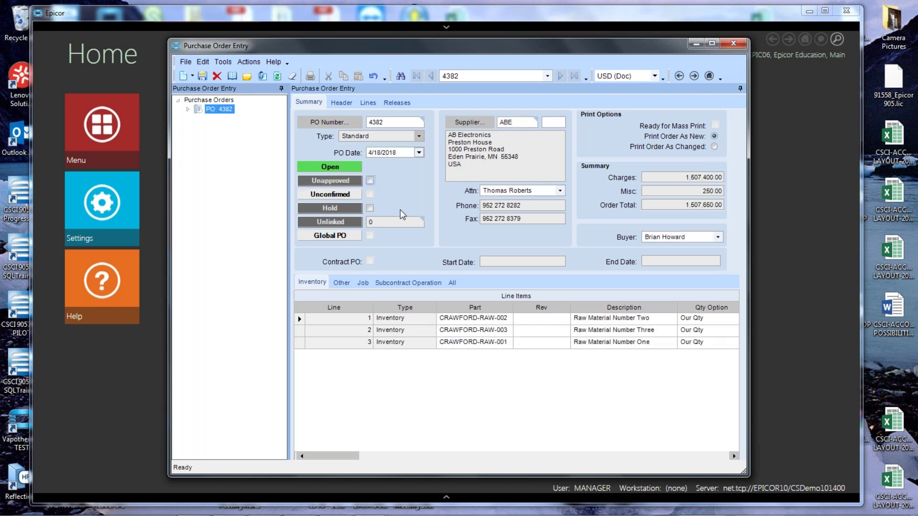
Change line 2's unit price to 900 and save the order.
{"action": "left_click", "coordinate": [369, 104]}
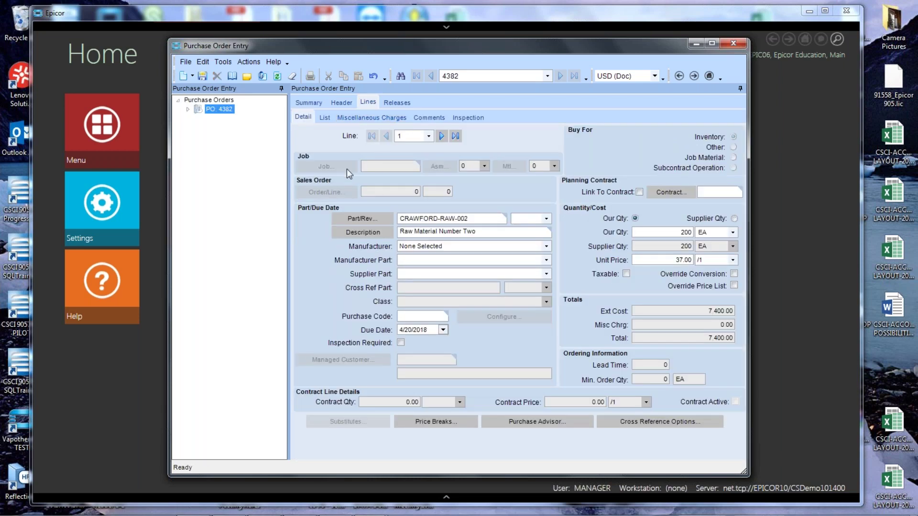
{"action": "left_click", "coordinate": [441, 136]}
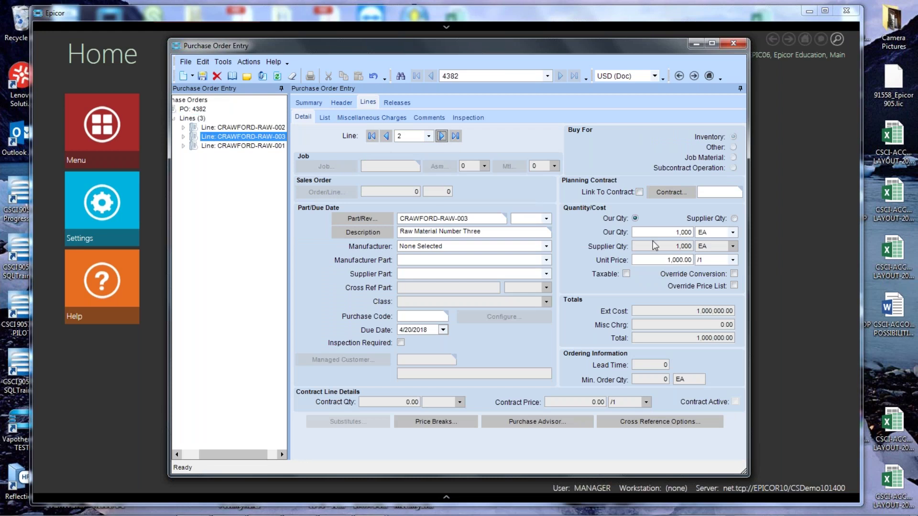
{"action": "left_click", "coordinate": [650, 261]}
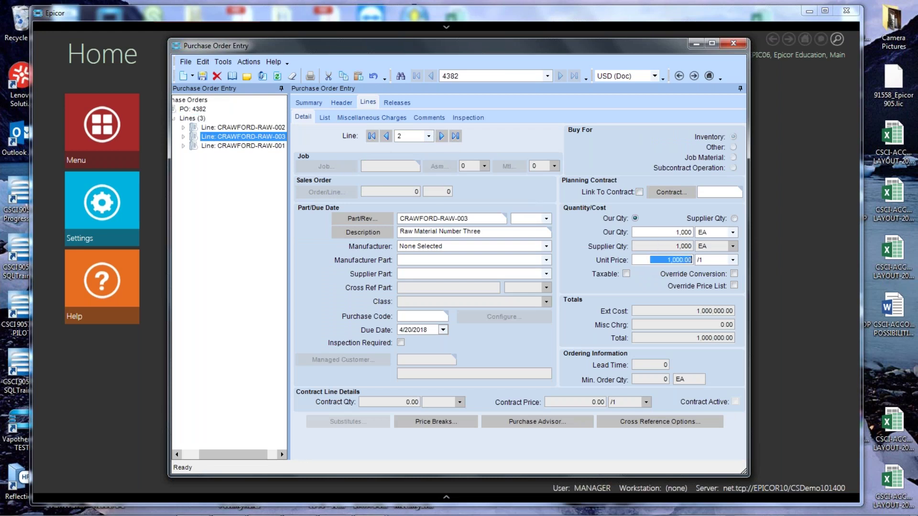
{"action": "type", "text": "900"}
{"action": "key", "text": "Tab"}
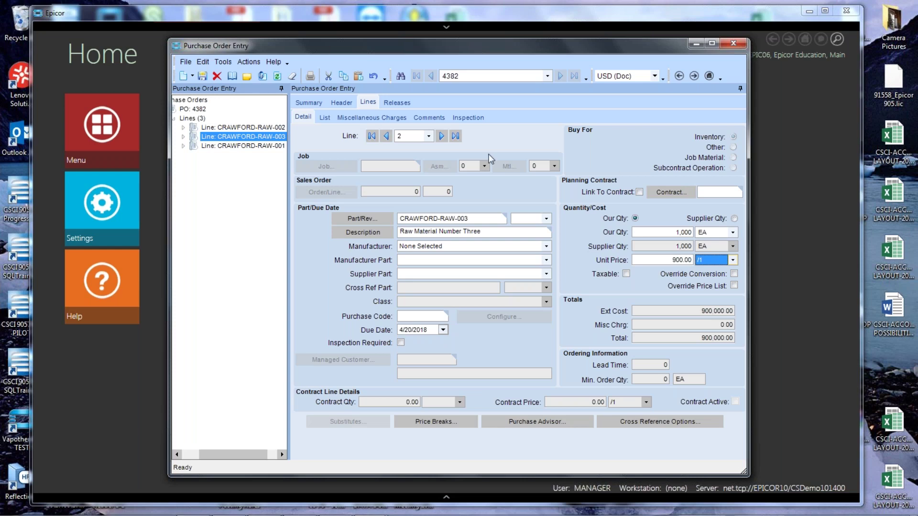
{"action": "left_click", "coordinate": [201, 78]}
Check Unapproved on the summary to resubmit PO 4382, accepting the purchasing-limit warning.
{"action": "left_click", "coordinate": [308, 103]}
{"action": "left_click", "coordinate": [369, 181]}
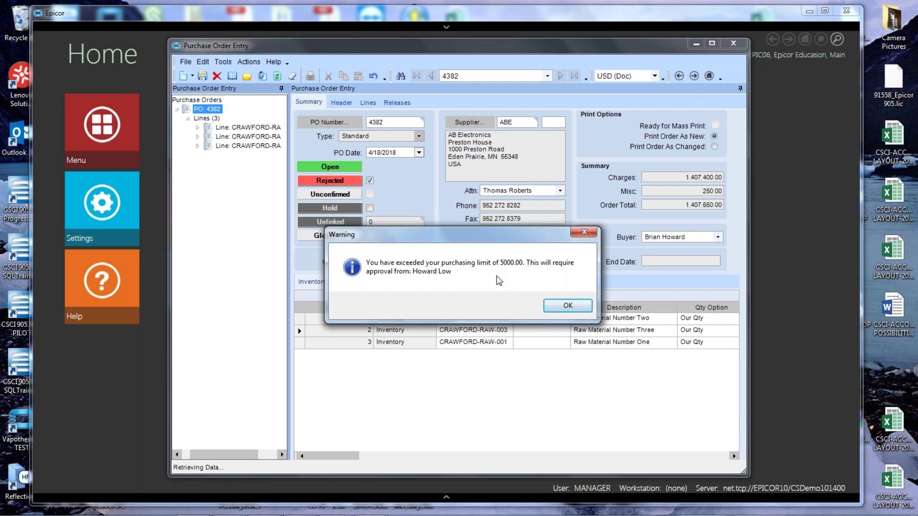
{"action": "left_click", "coordinate": [568, 306]}
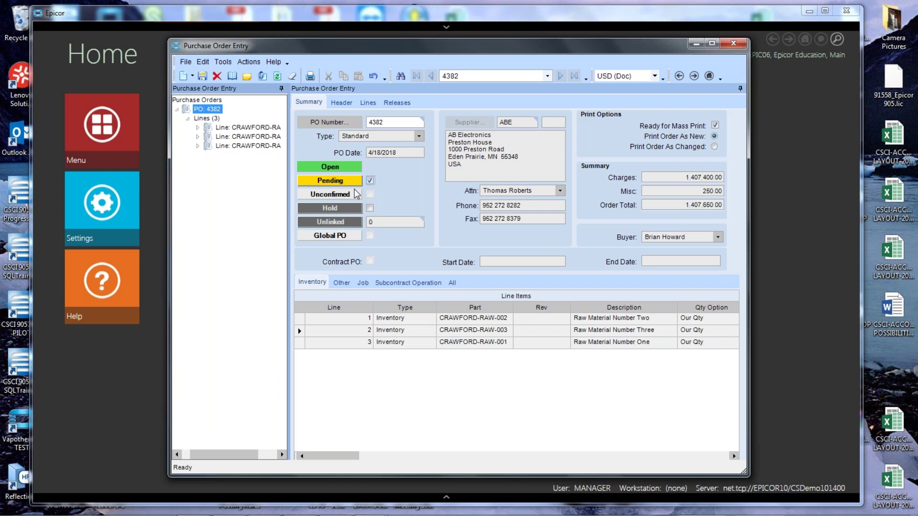
Close Purchase Order Entry and log in as the next approver, dismissing the logon error.
{"action": "left_click", "coordinate": [733, 43]}
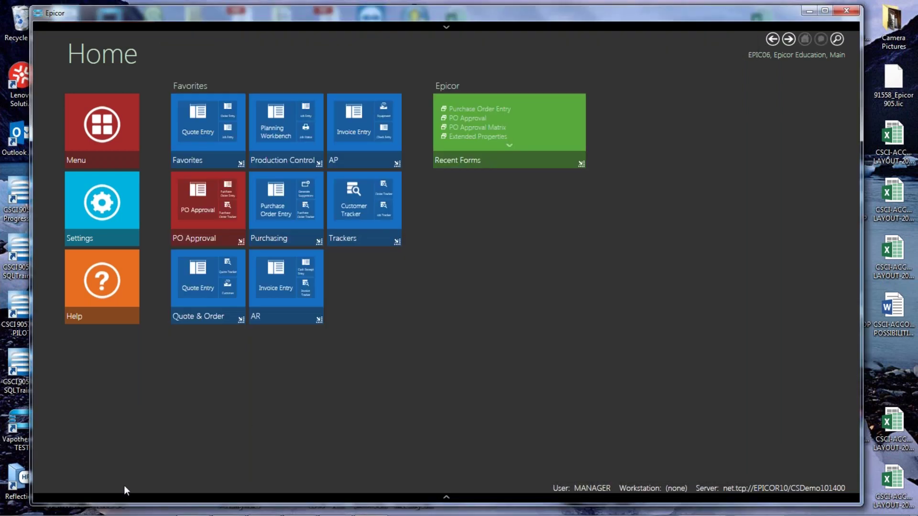
{"action": "left_click", "coordinate": [446, 496]}
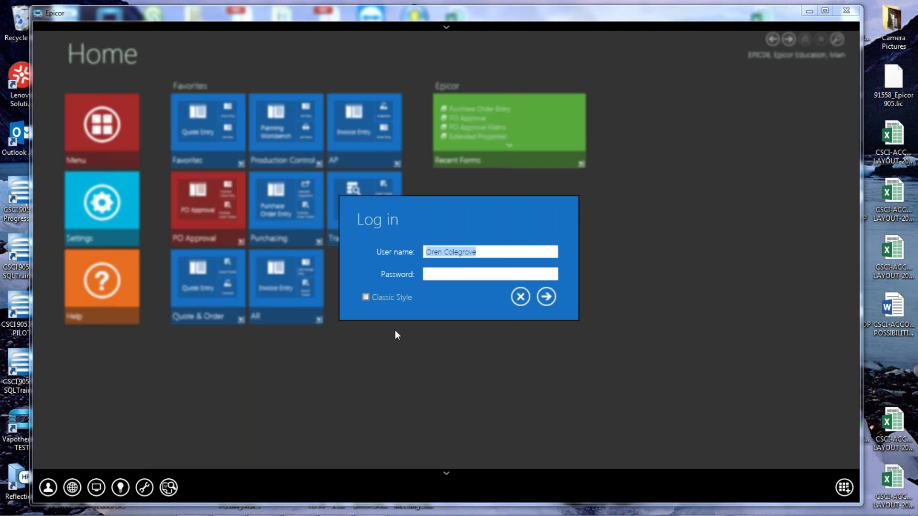
{"action": "key", "text": "Tab"}
{"action": "type", "text": "****"}
{"action": "key", "text": "Return"}
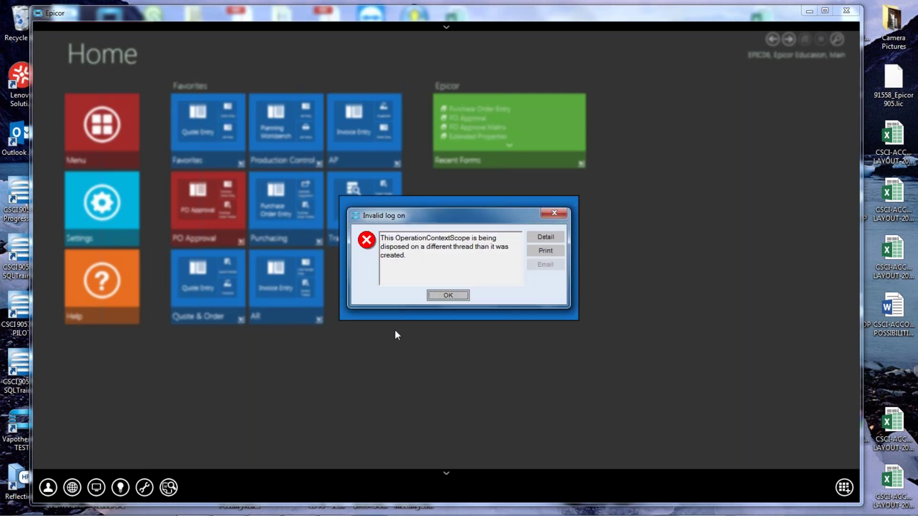
{"action": "key", "text": "Return"}
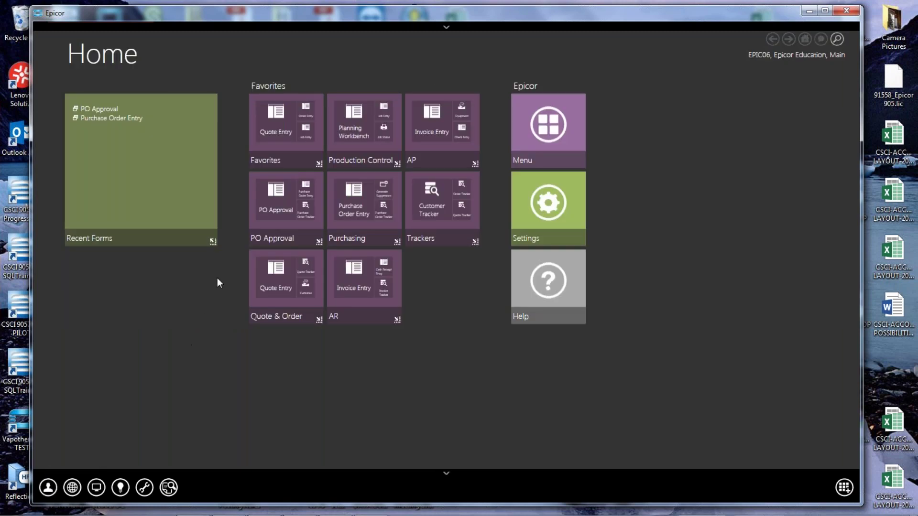
Retrieve POs awaiting approval in PO Approval and review PO 4382's comment history.
{"action": "left_click", "coordinate": [281, 212]}
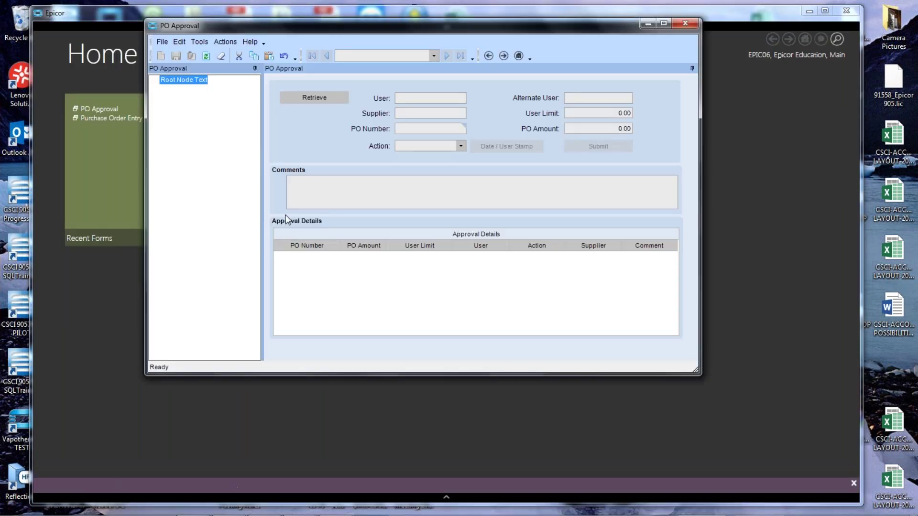
{"action": "left_click", "coordinate": [304, 102]}
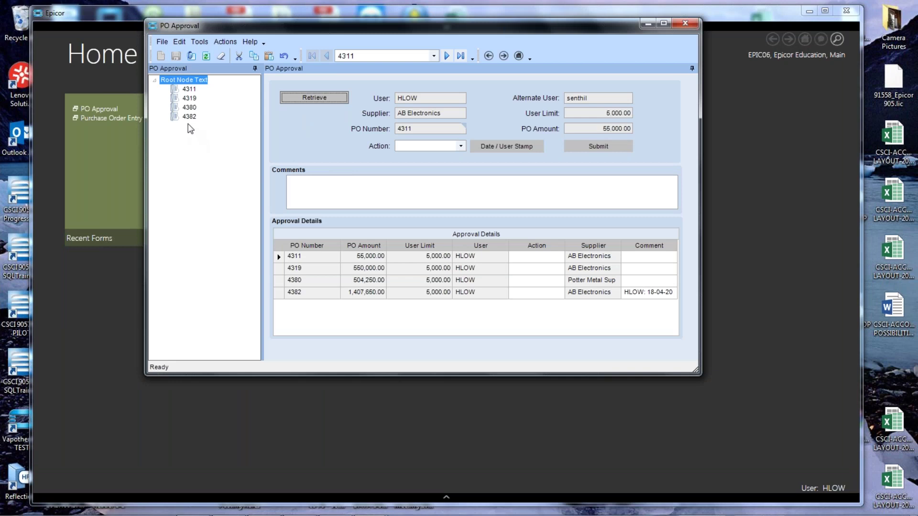
{"action": "left_click", "coordinate": [189, 117]}
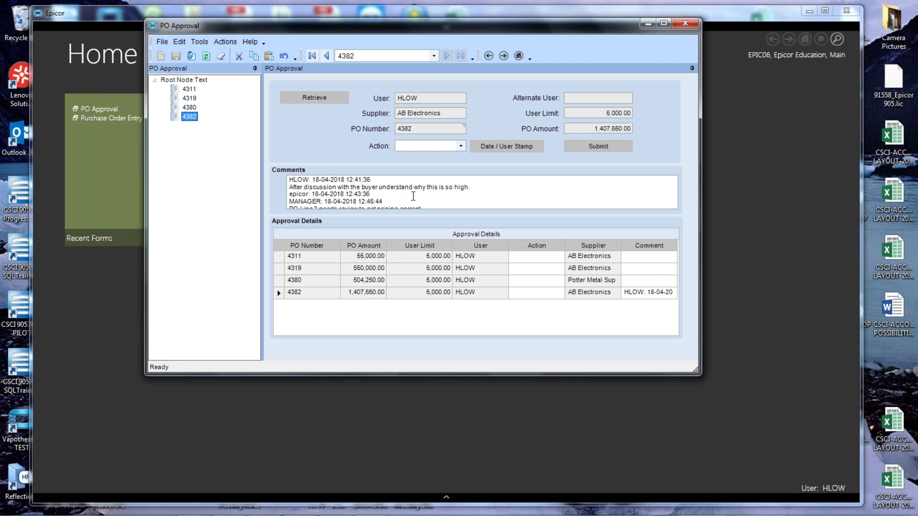
{"action": "left_click", "coordinate": [428, 203]}
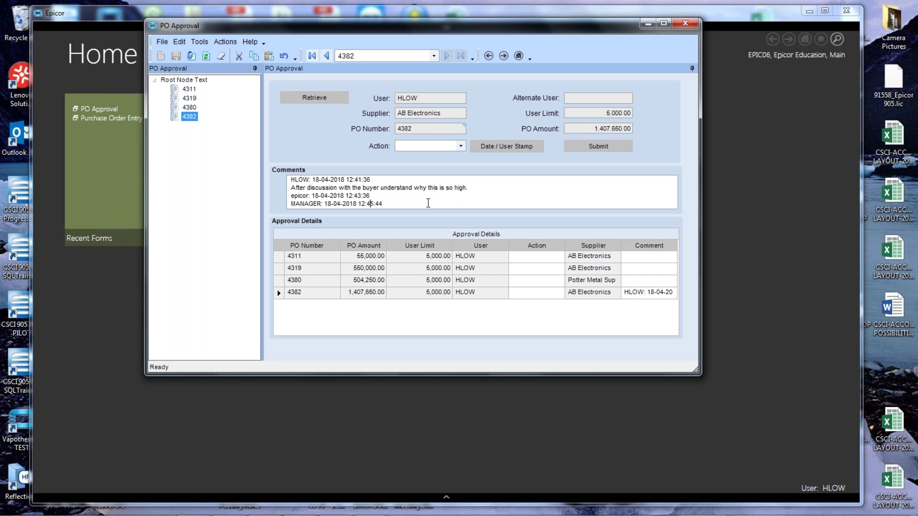
{"action": "type", "text": "PO Line 2 needs review to get pricing correct."}
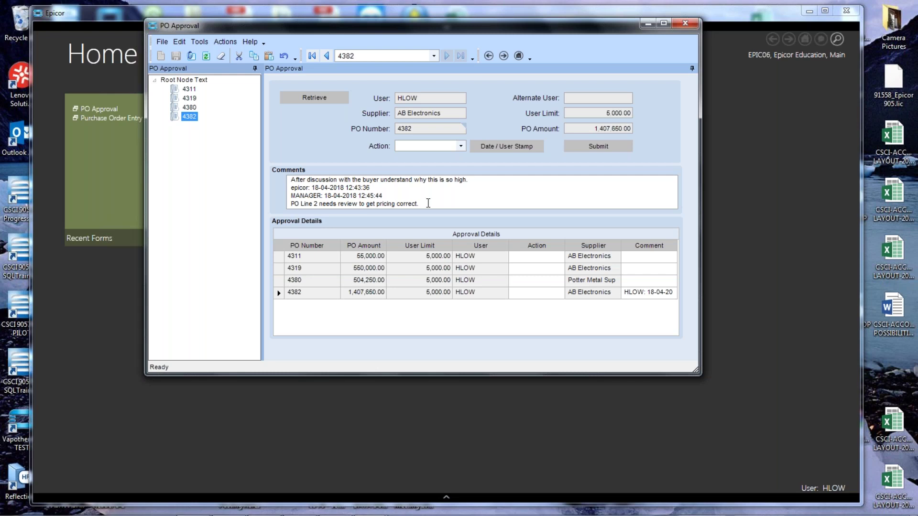
Approve PO 4382 with a date/user stamp, submit, and acknowledge the escalation message.
{"action": "left_click", "coordinate": [461, 146]}
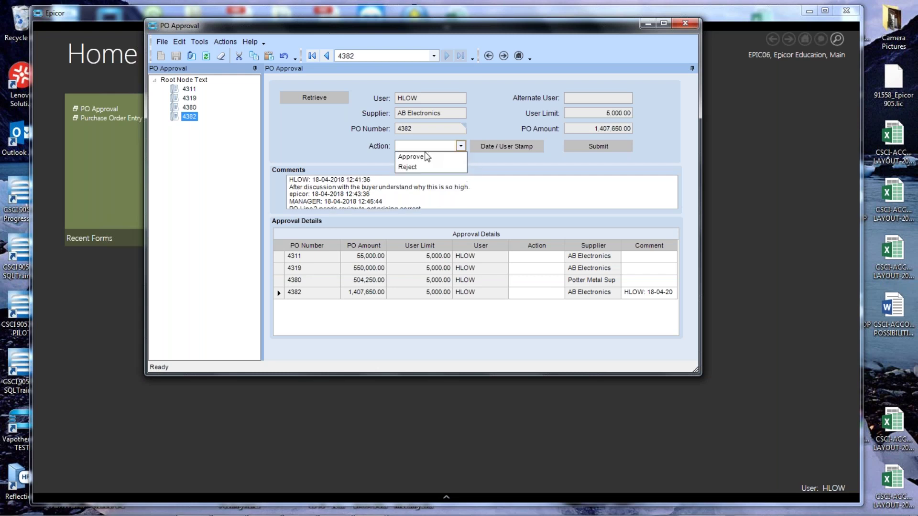
{"action": "left_click", "coordinate": [421, 157]}
{"action": "left_click", "coordinate": [483, 146]}
{"action": "left_click", "coordinate": [602, 145]}
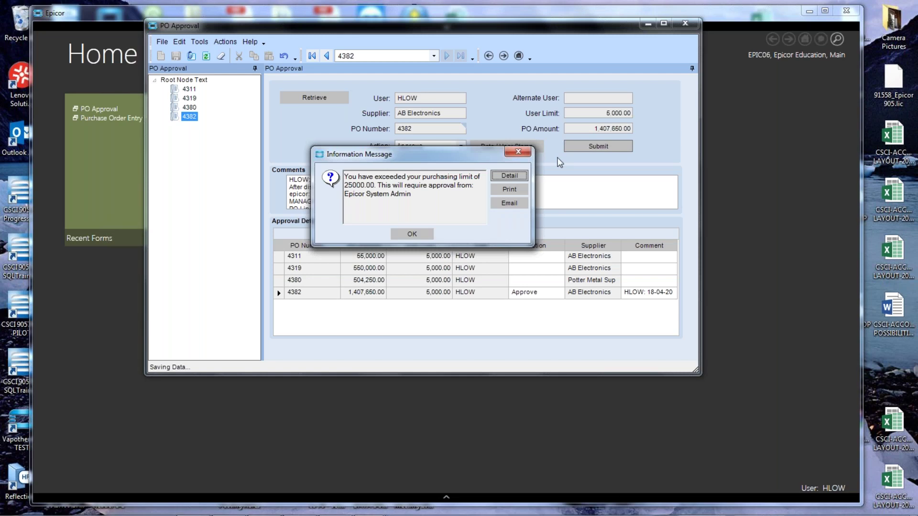
{"action": "left_click", "coordinate": [426, 233]}
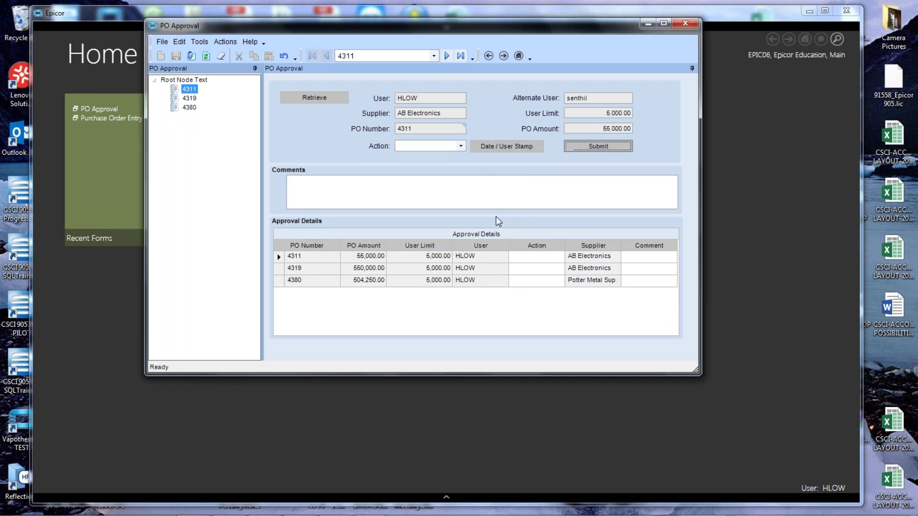